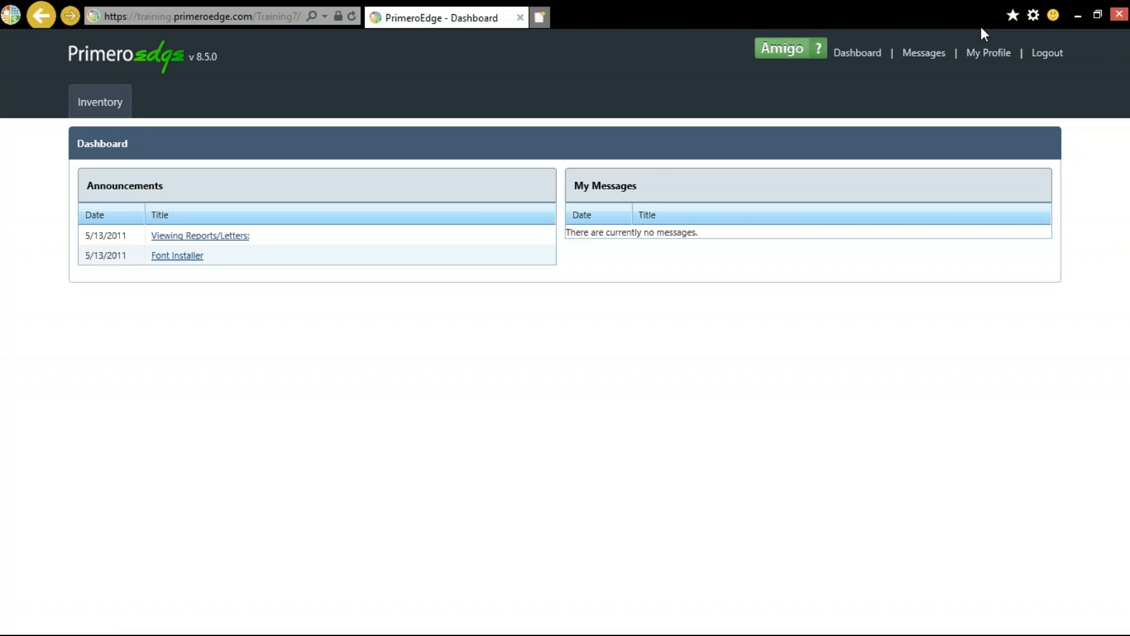
# Step: Start a new inventory item transfer from PRIMERO-HARVEL ES to FREEDOM ES
pyautogui.click(121, 108)
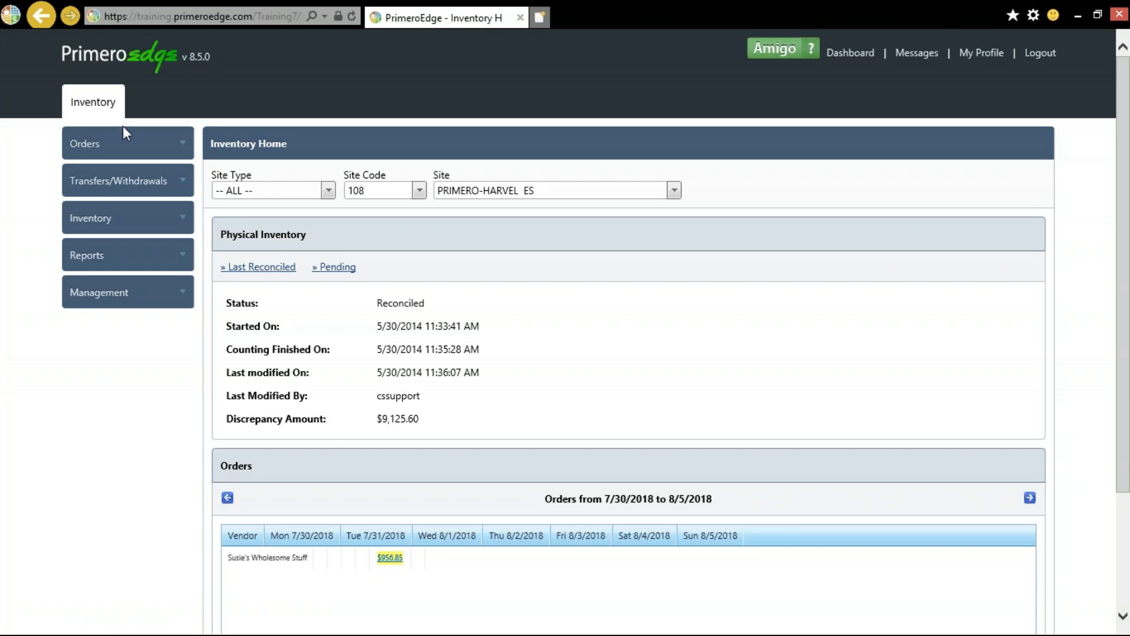
pyautogui.click(139, 187)
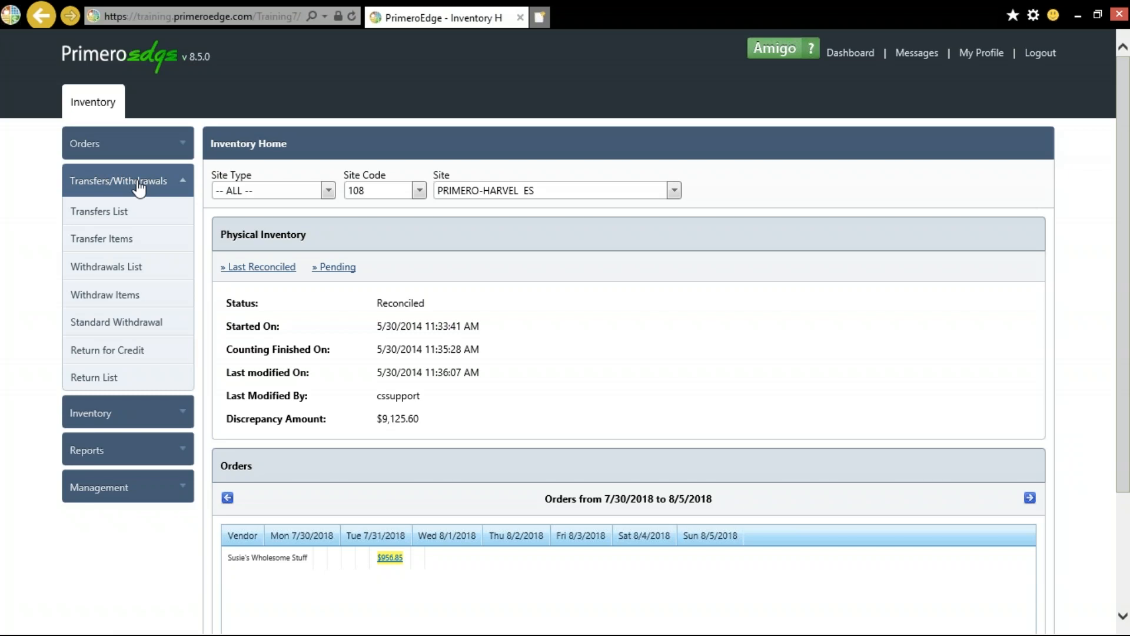
pyautogui.click(151, 242)
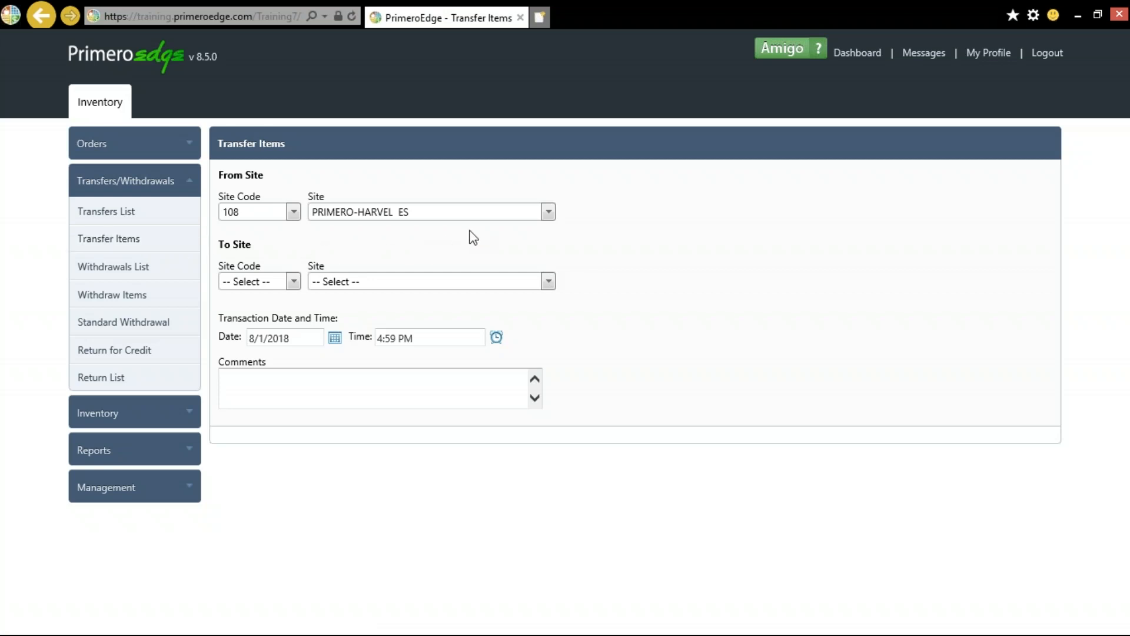
pyautogui.click(549, 212)
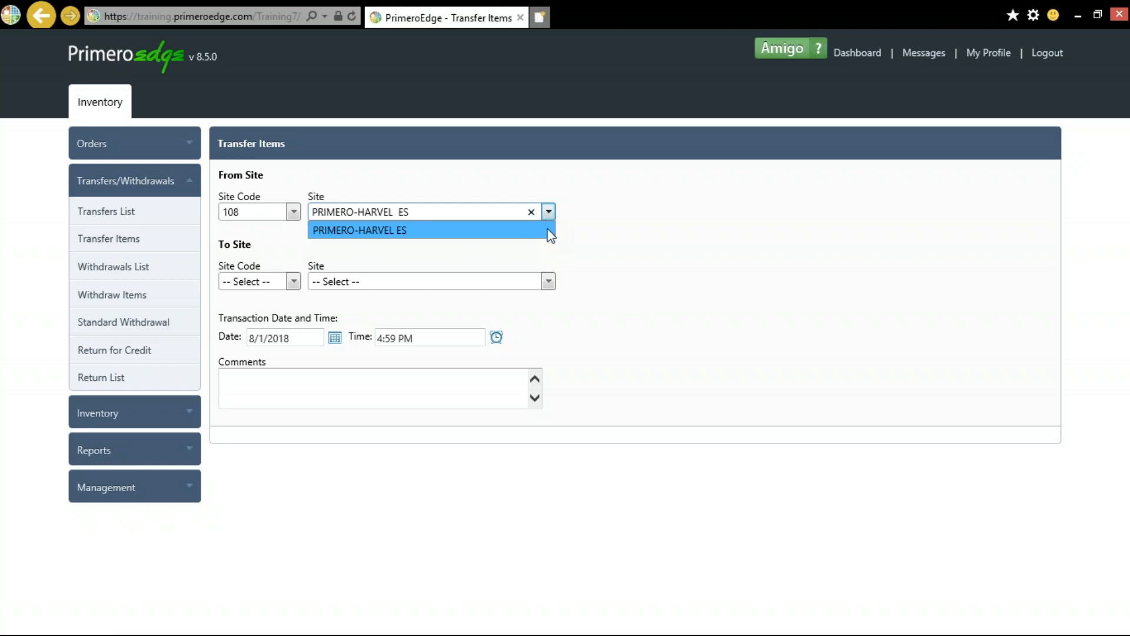
pyautogui.click(551, 235)
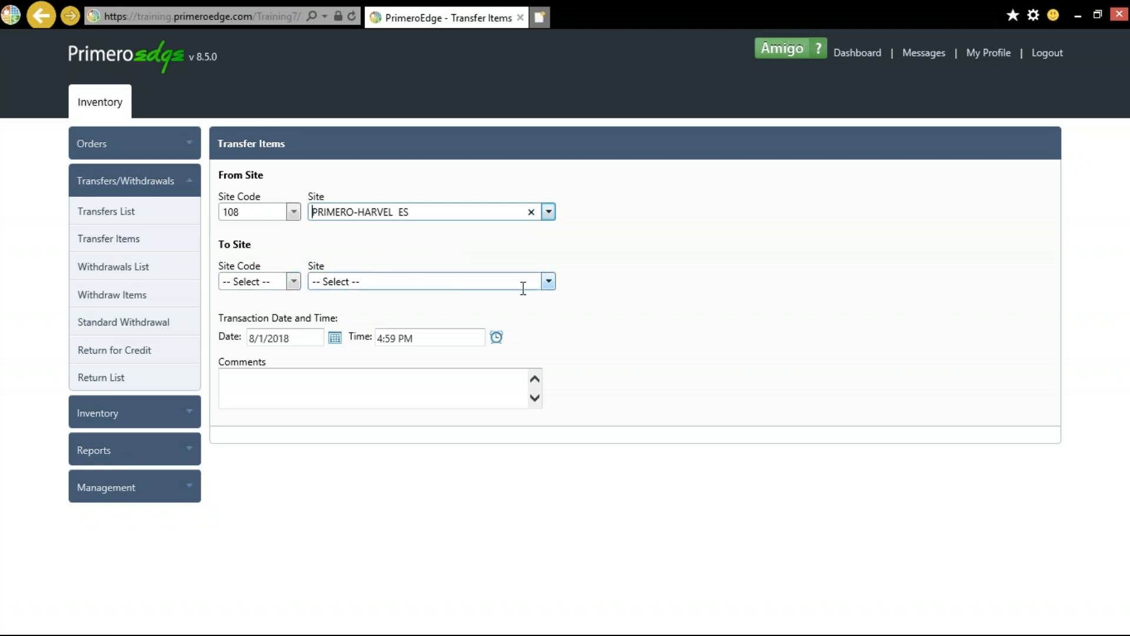
pyautogui.click(548, 283)
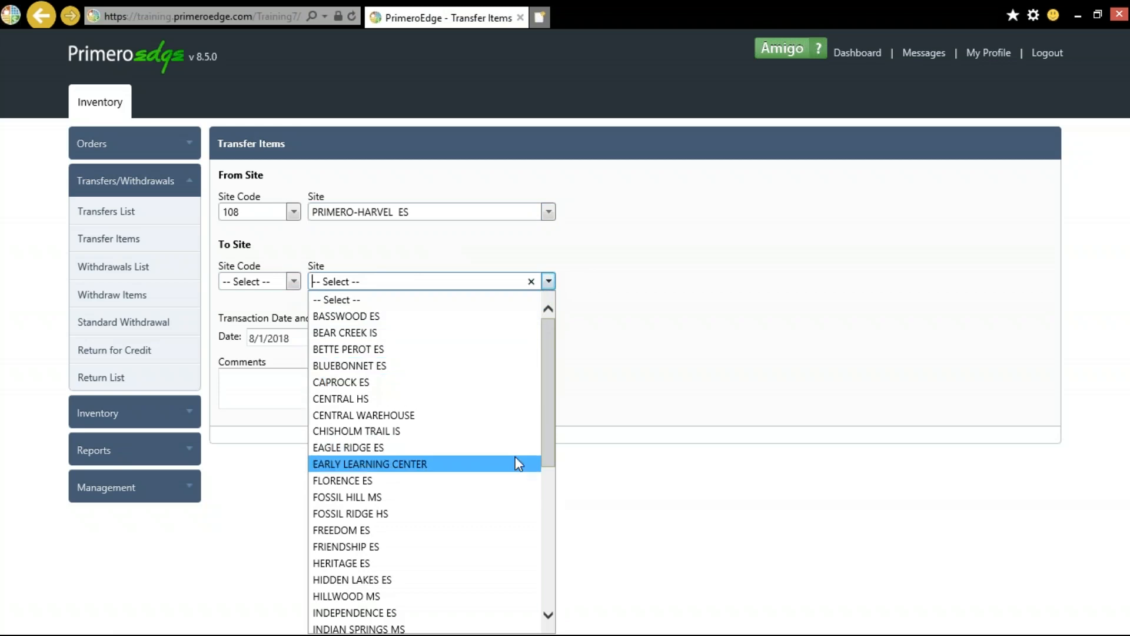
pyautogui.click(508, 530)
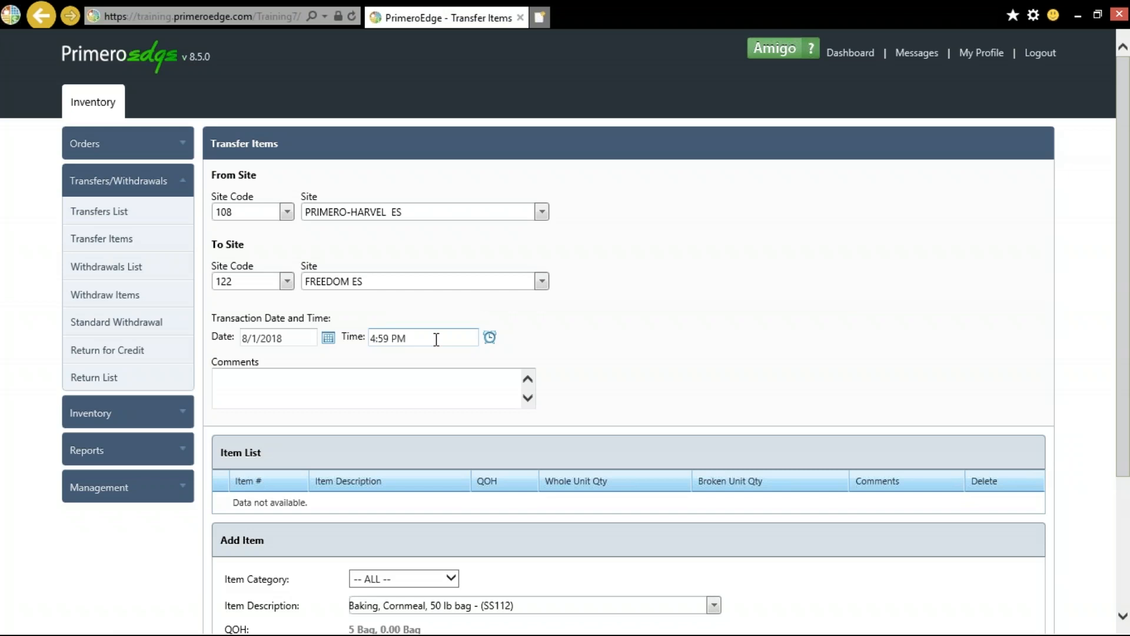
pyautogui.click(328, 339)
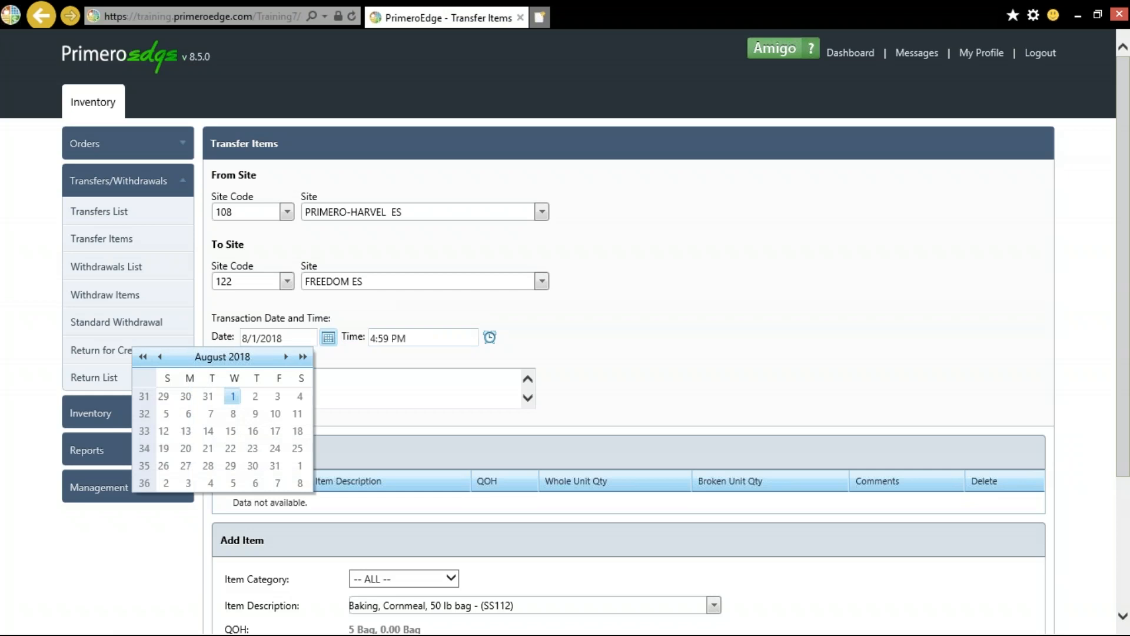
pyautogui.click(328, 338)
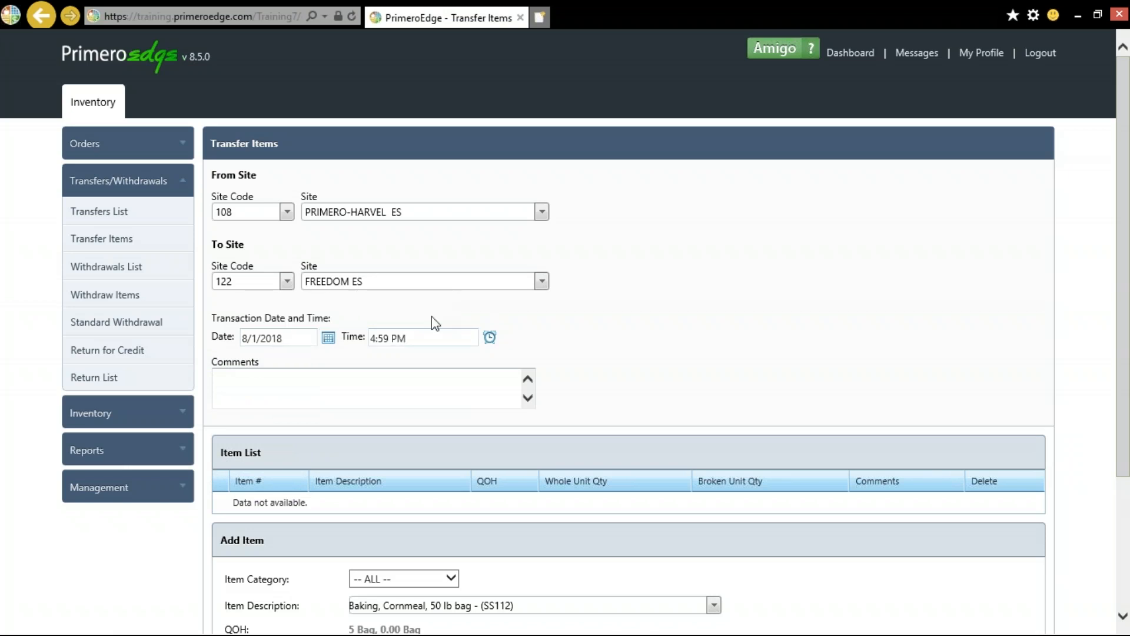
pyautogui.click(489, 340)
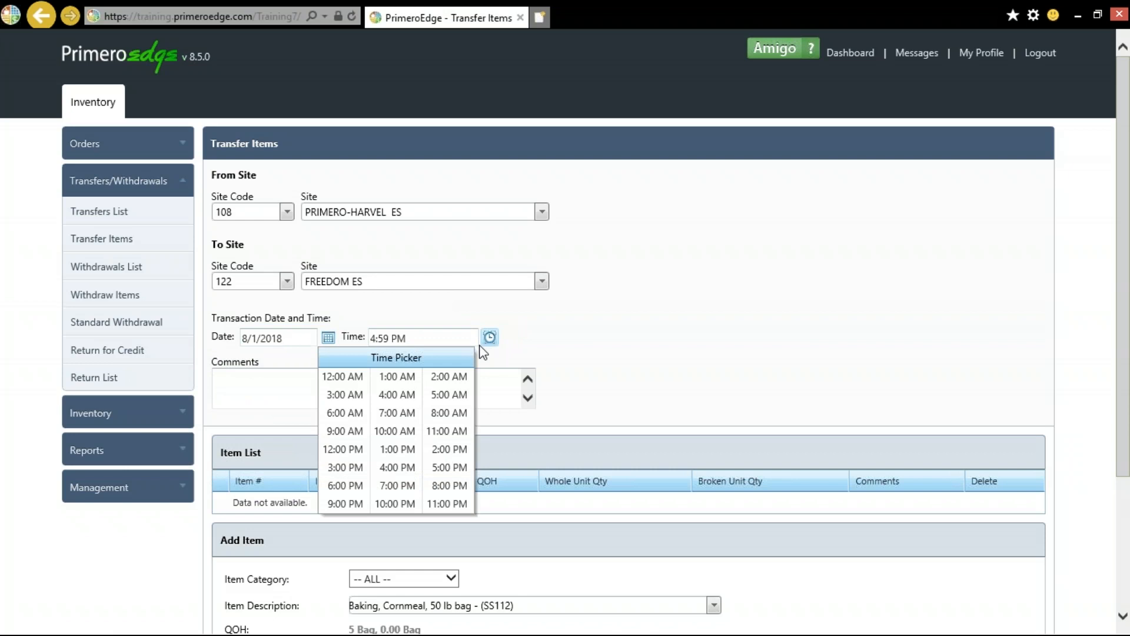
pyautogui.click(542, 323)
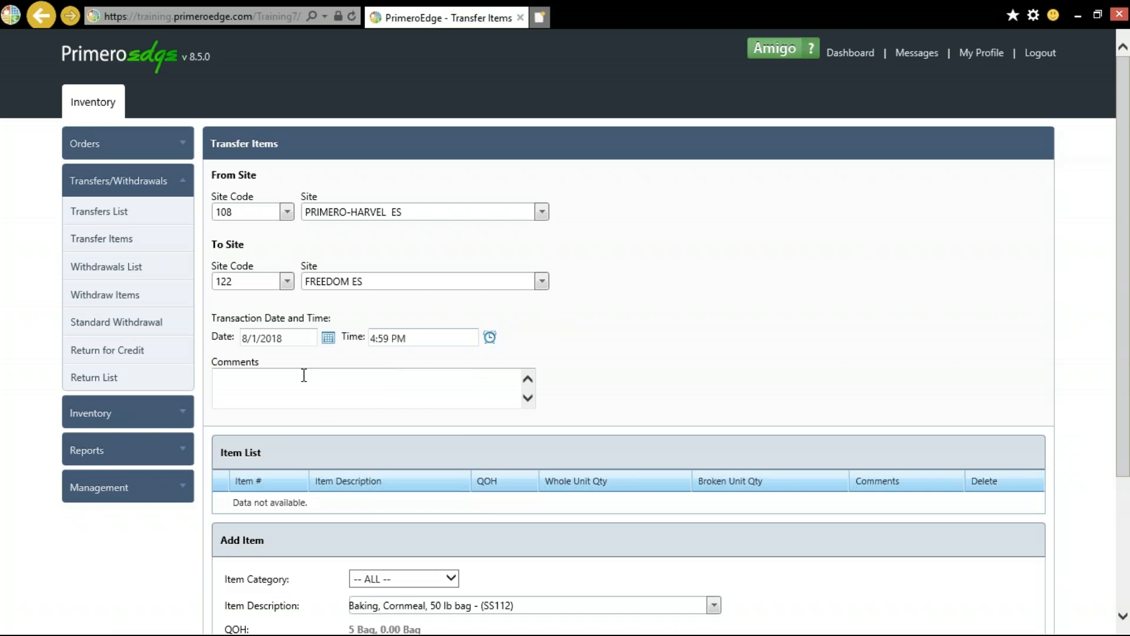
# Step: Find pears among all item categories and choose Produce, Fruit, Pears, Bartlett (PP106) as the item to add
pyautogui.scroll(-3, 304, 375)
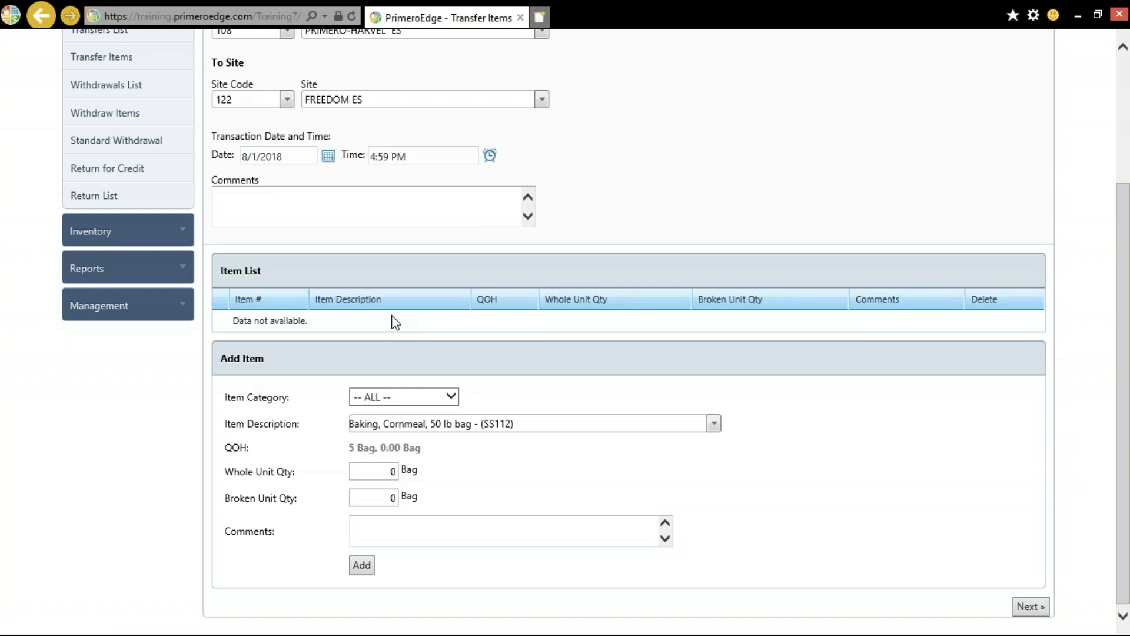
pyautogui.click(401, 407)
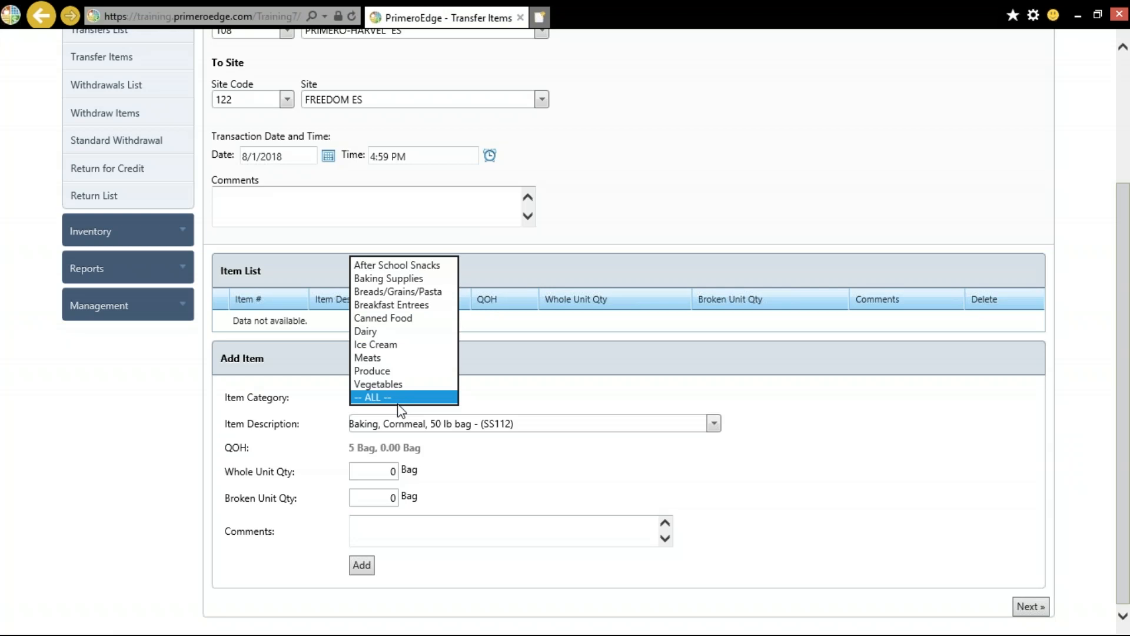
pyautogui.click(554, 404)
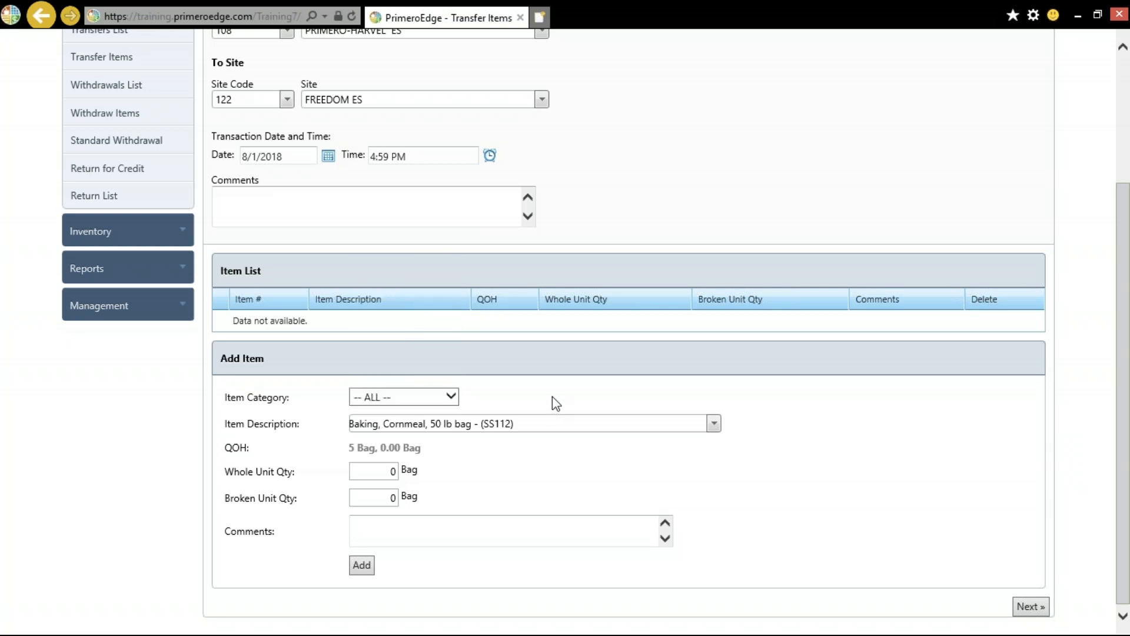
pyautogui.click(714, 424)
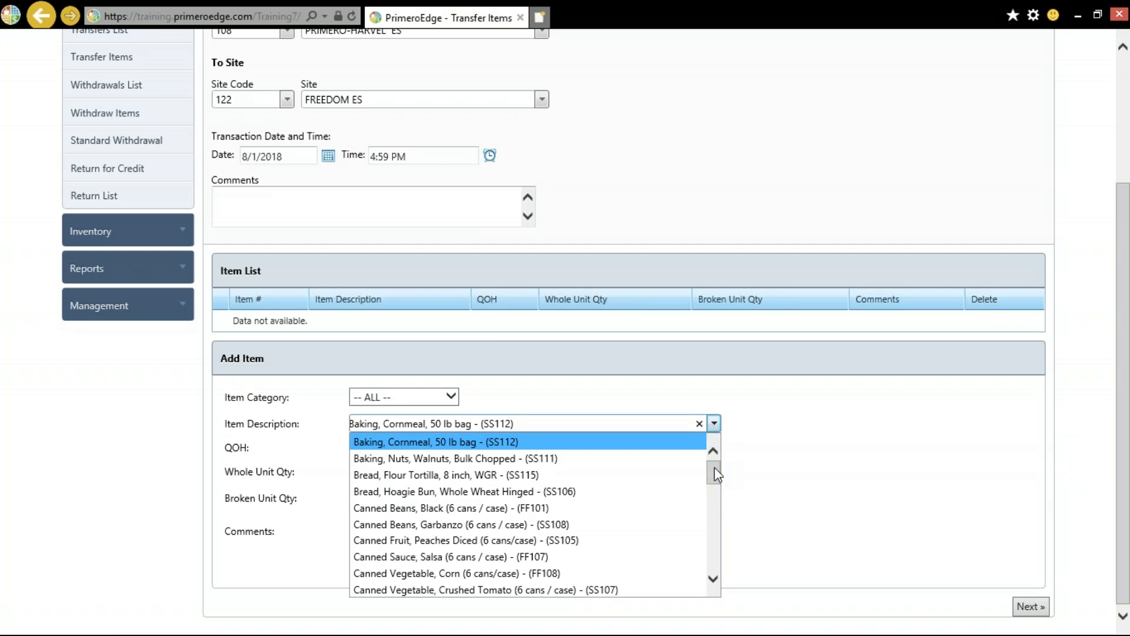
pyautogui.scroll(-1, 716, 480)
pyautogui.moveTo(717, 480); pyautogui.dragTo(715, 512)
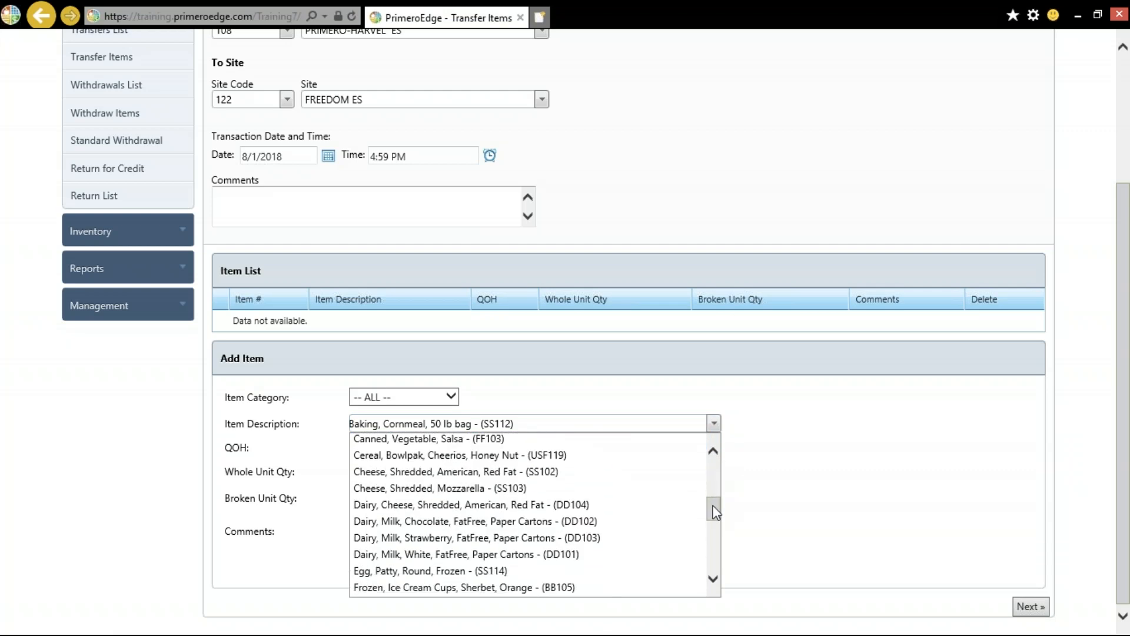
pyautogui.click(514, 424)
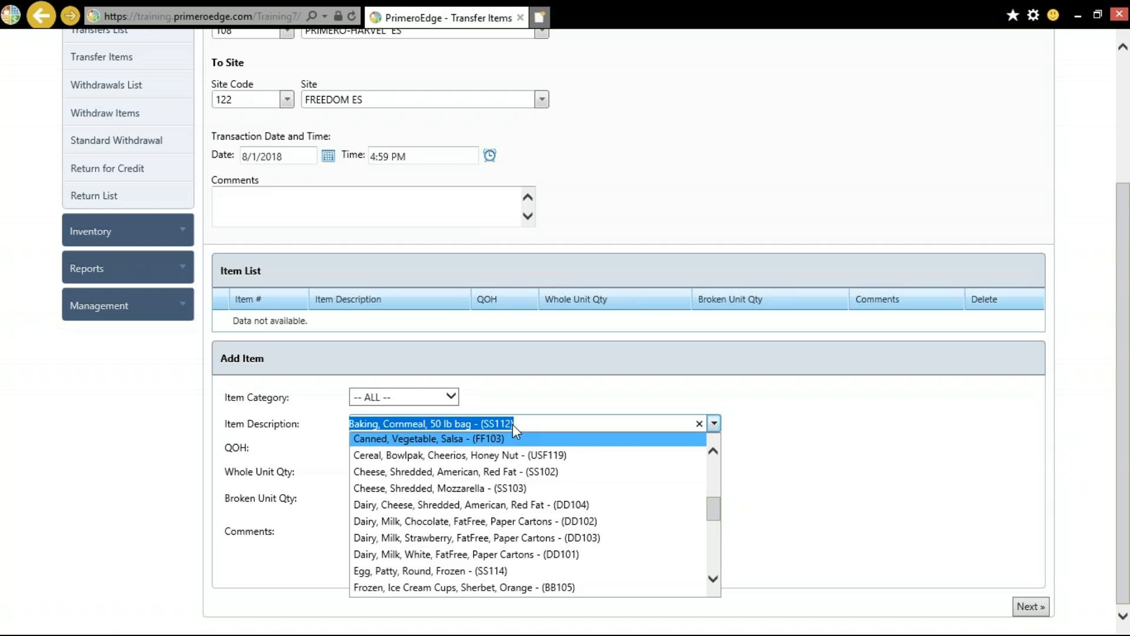
pyautogui.write('pears')
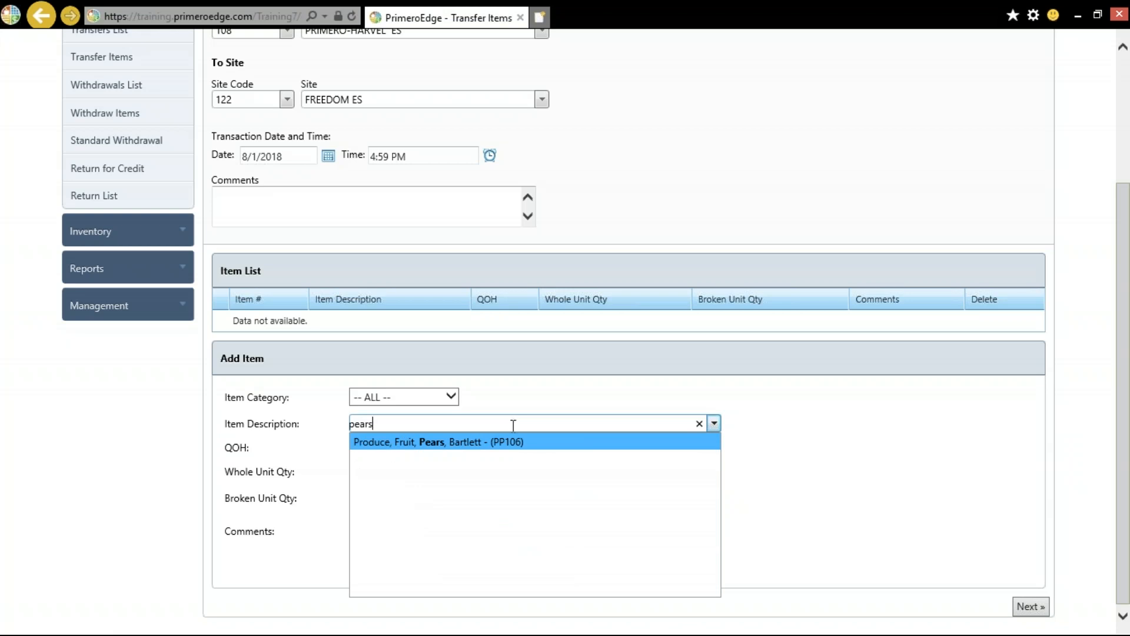
pyautogui.click(519, 442)
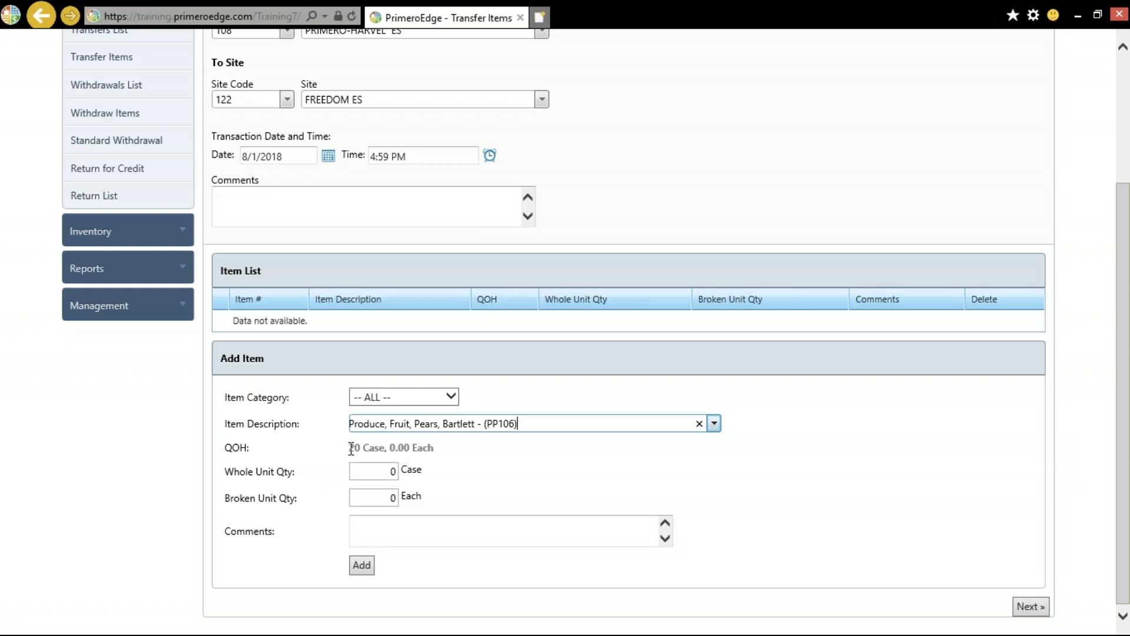
# Step: Set the pears' broken unit quantity to 5 each and add the item to the transfer
pyautogui.click(365, 473)
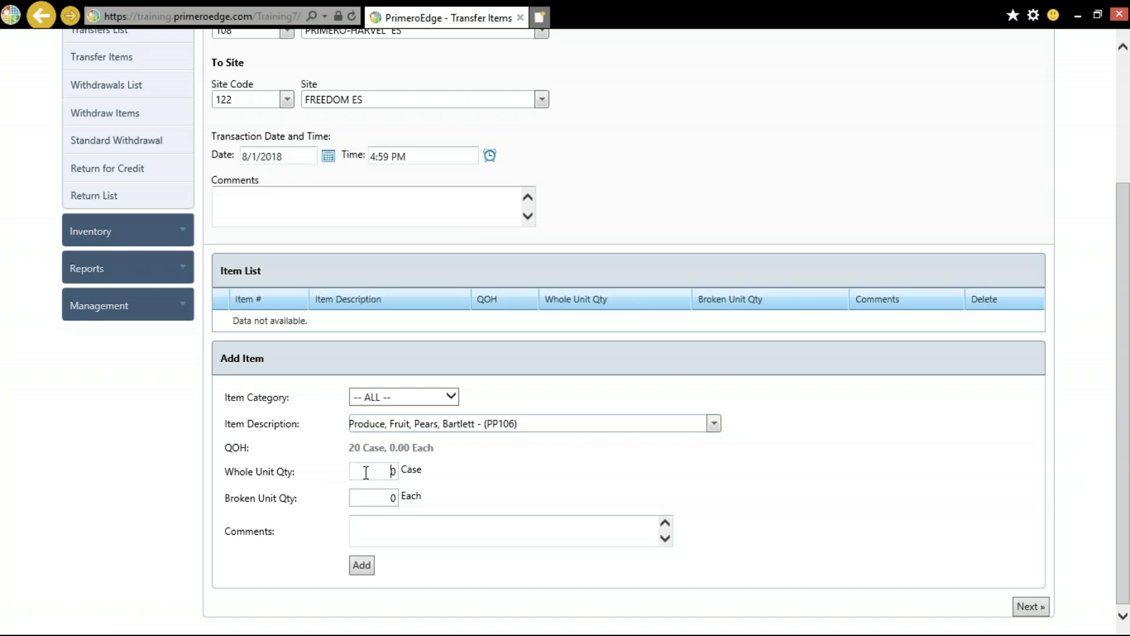
pyautogui.click(372, 496)
pyautogui.moveTo(373, 496); pyautogui.dragTo(394, 500)
pyautogui.write('5')
pyautogui.click(397, 531)
pyautogui.click(362, 565)
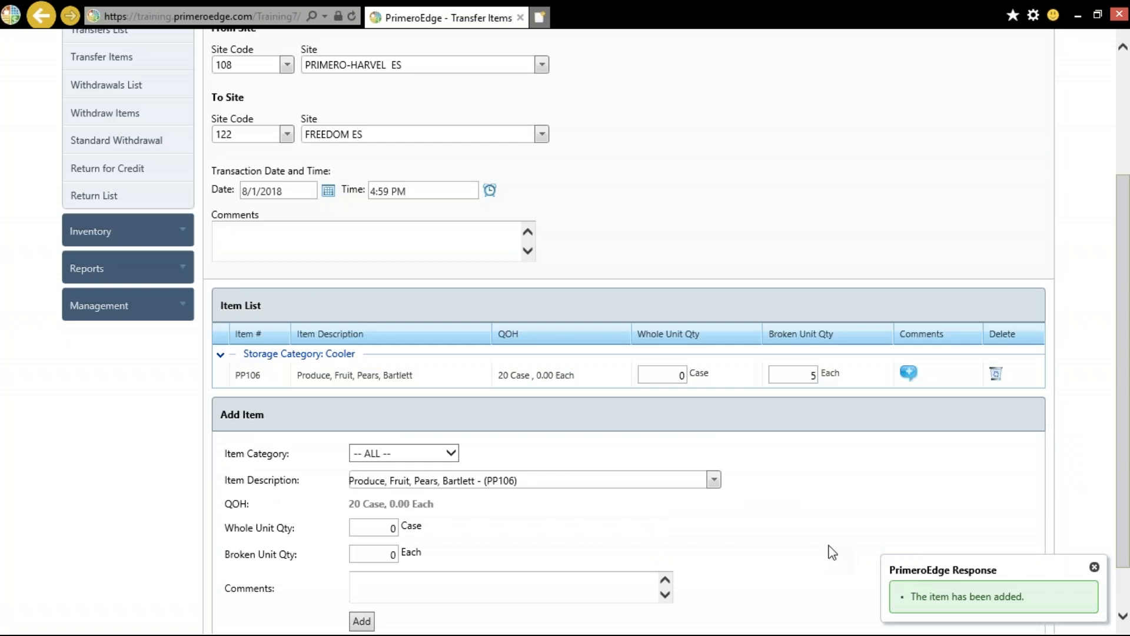
# Step: Proceed with the pears transfer to its summary and confirm it
pyautogui.click(669, 367)
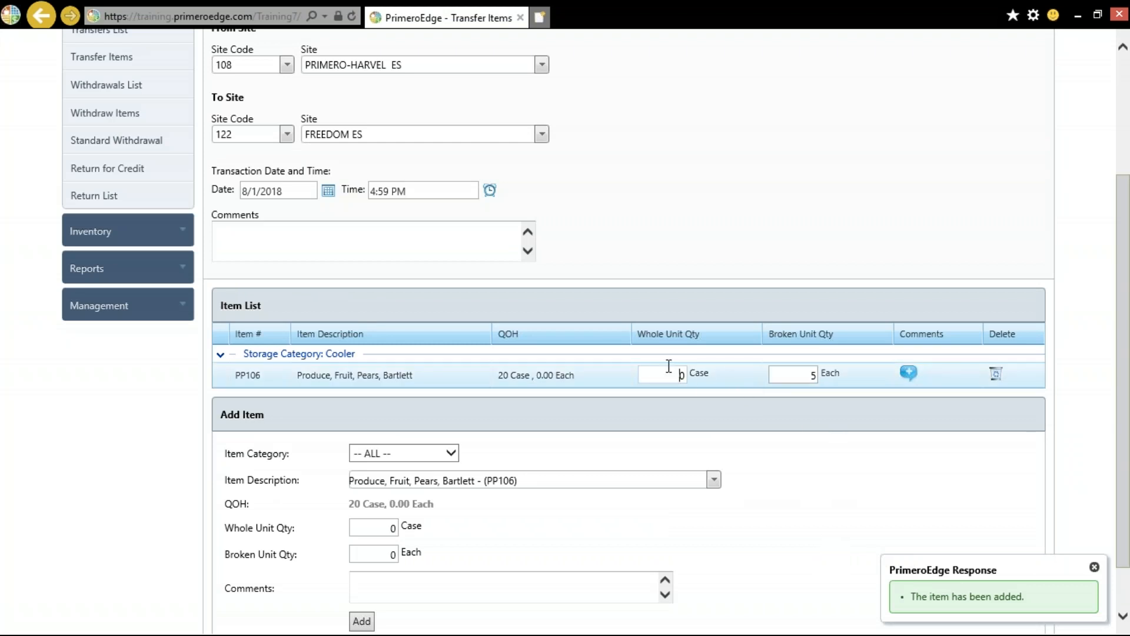
pyautogui.click(800, 373)
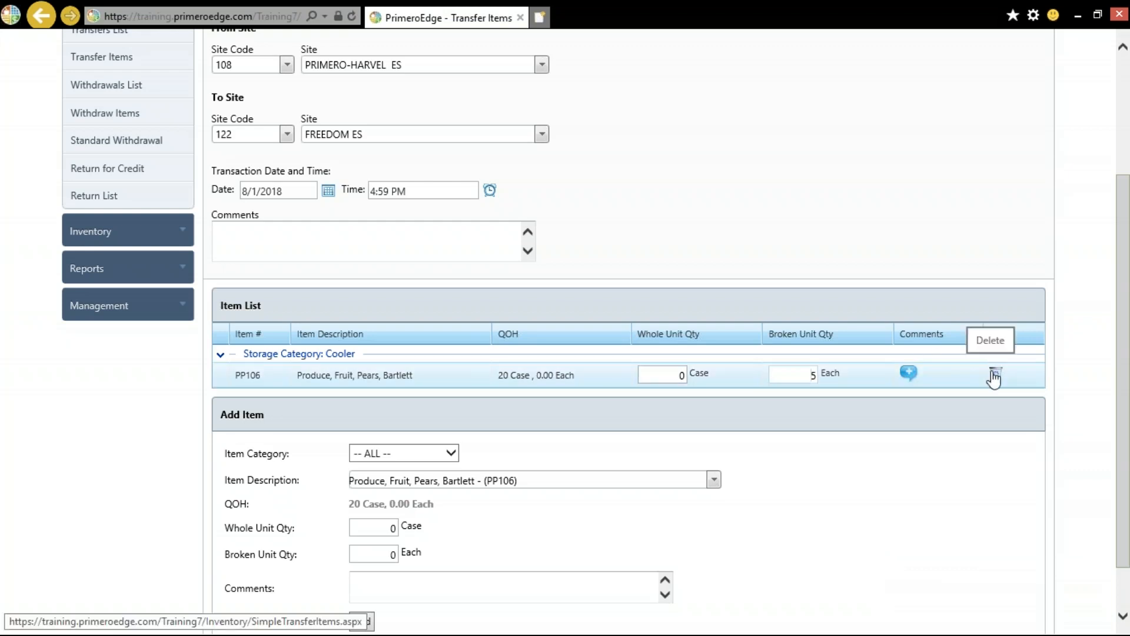
pyautogui.moveTo(1126, 289); pyautogui.dragTo(1123, 364)
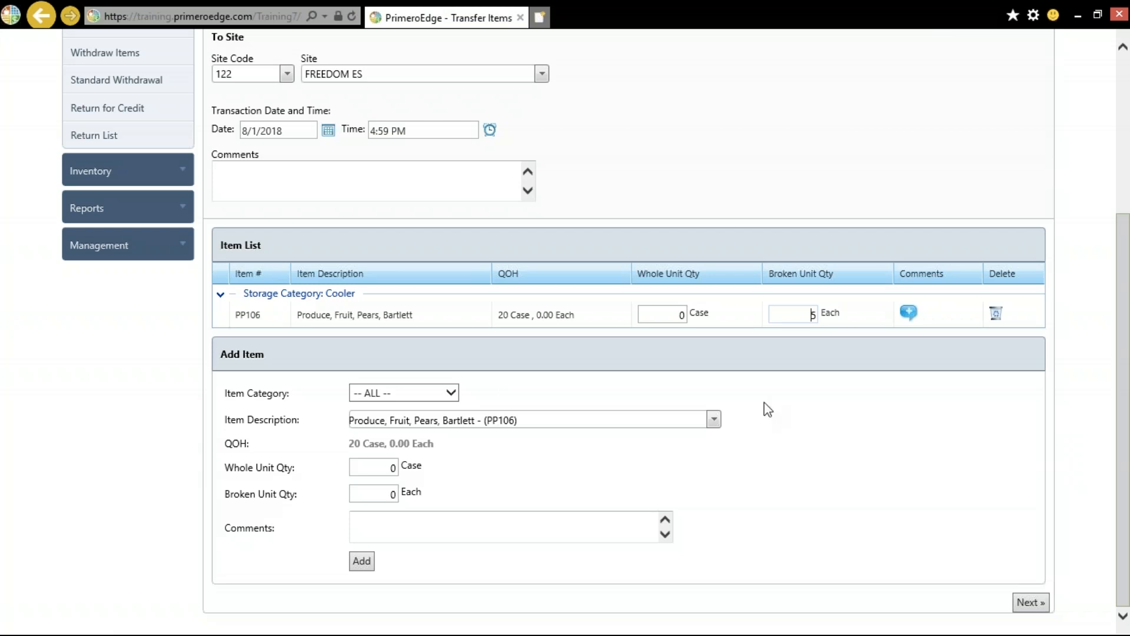
pyautogui.click(1025, 607)
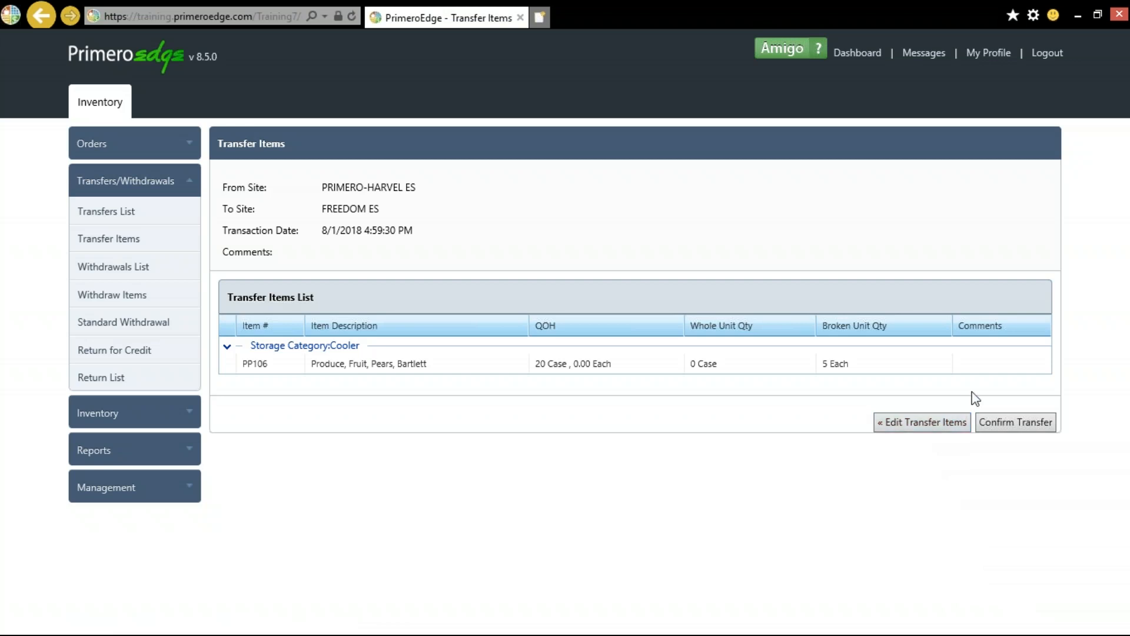
pyautogui.click(999, 423)
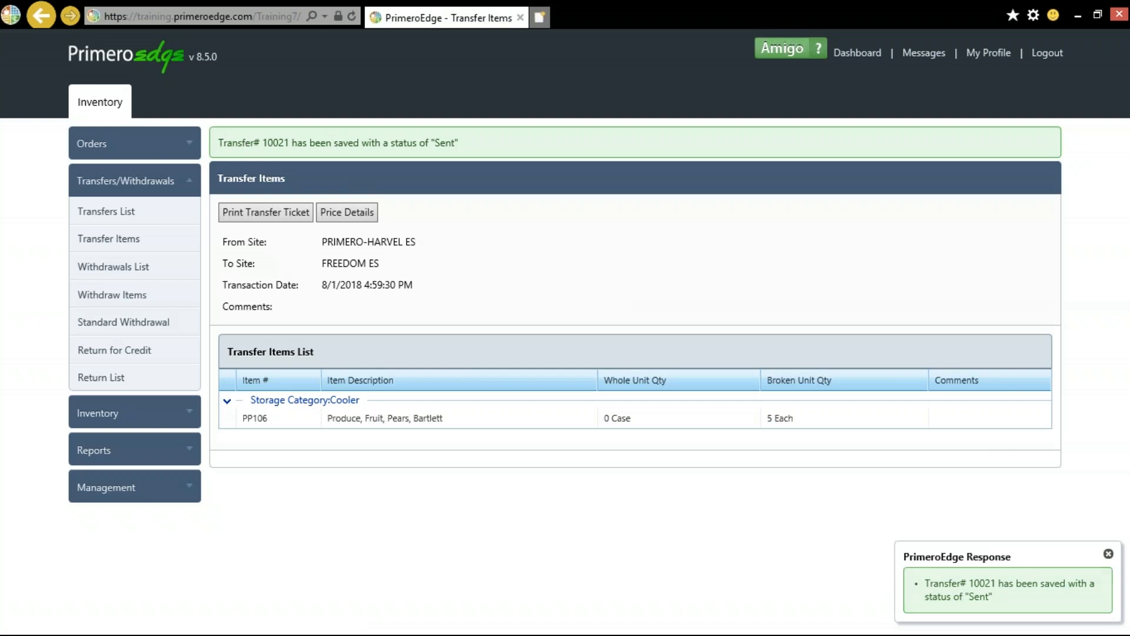
pyautogui.moveTo(217, 145); pyautogui.dragTo(461, 149)
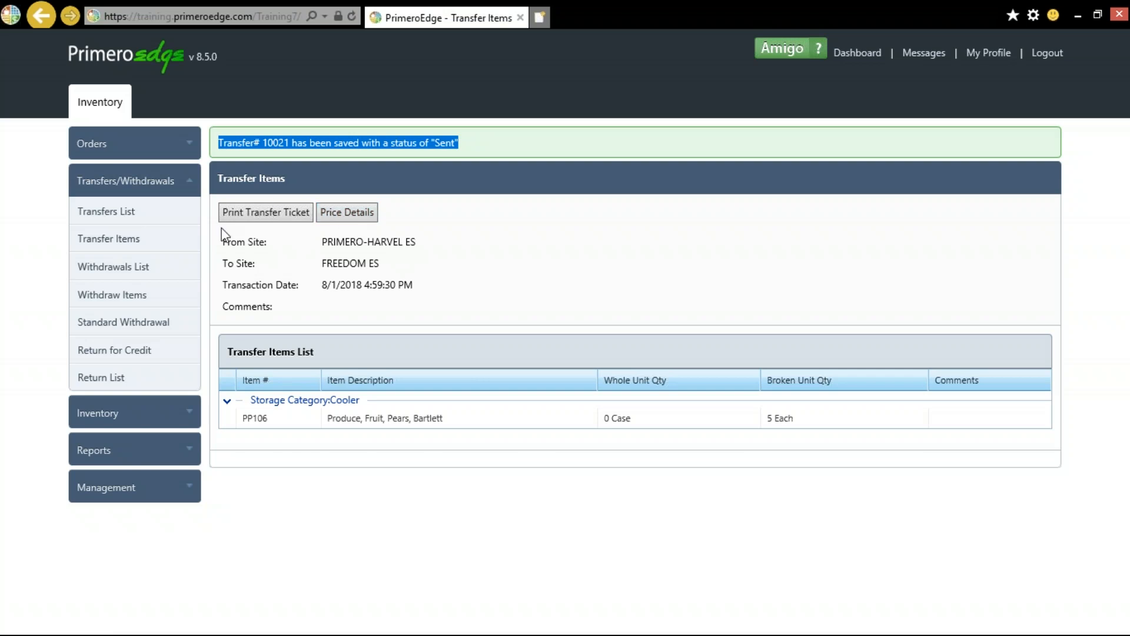
# Step: In the transfers list, set the From date to 7/5/2018 and open the sent transfer to FREEDOM ES
pyautogui.click(140, 219)
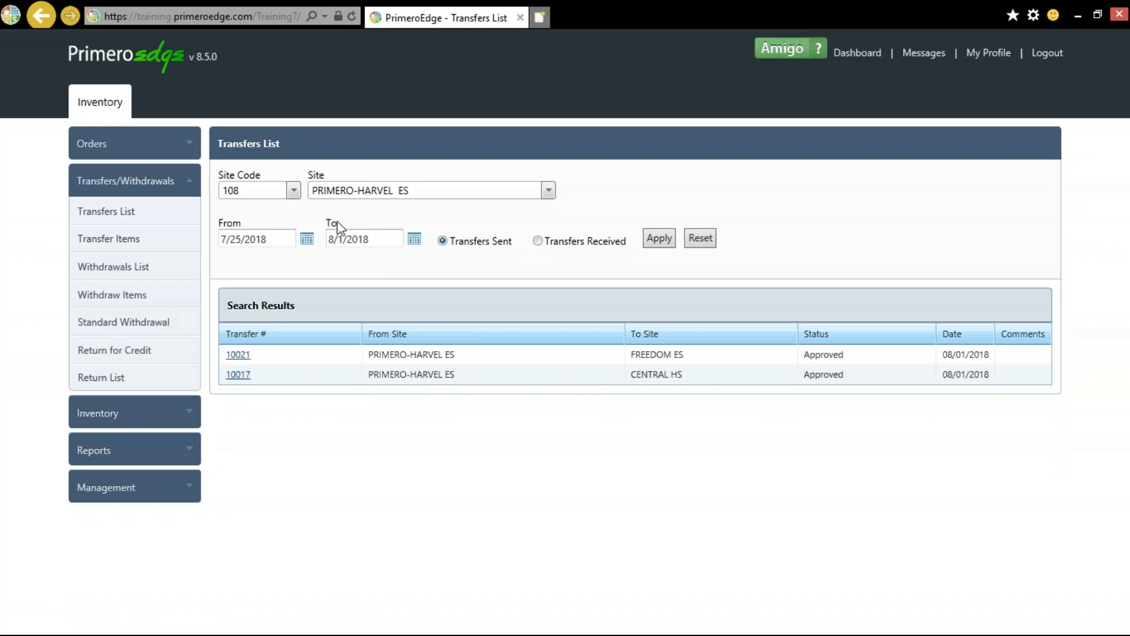
pyautogui.click(307, 239)
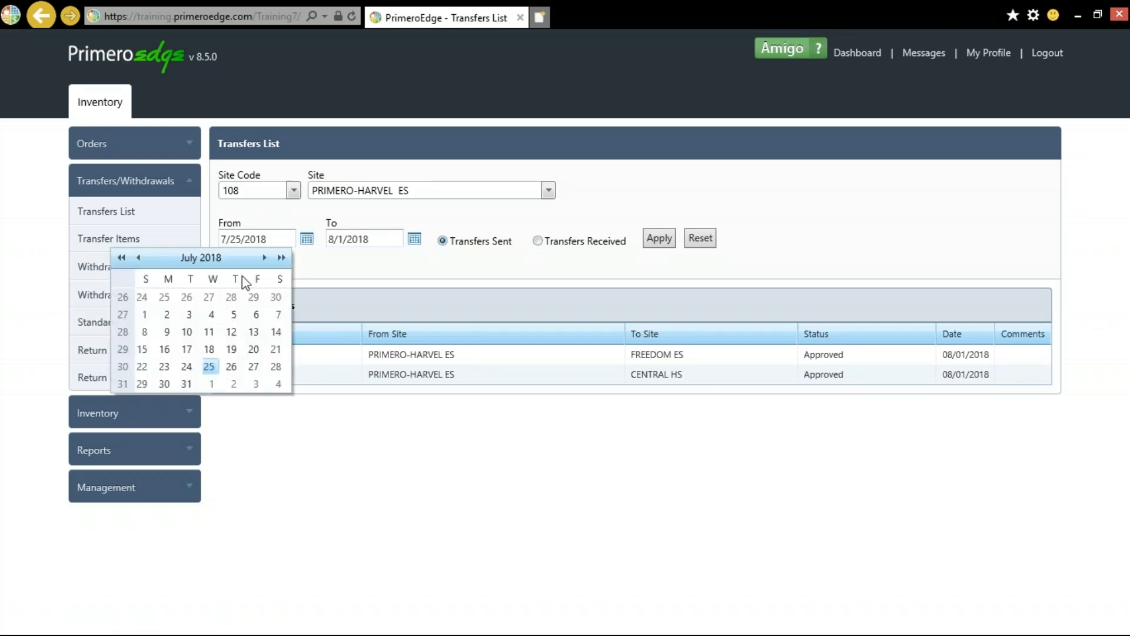
pyautogui.click(242, 313)
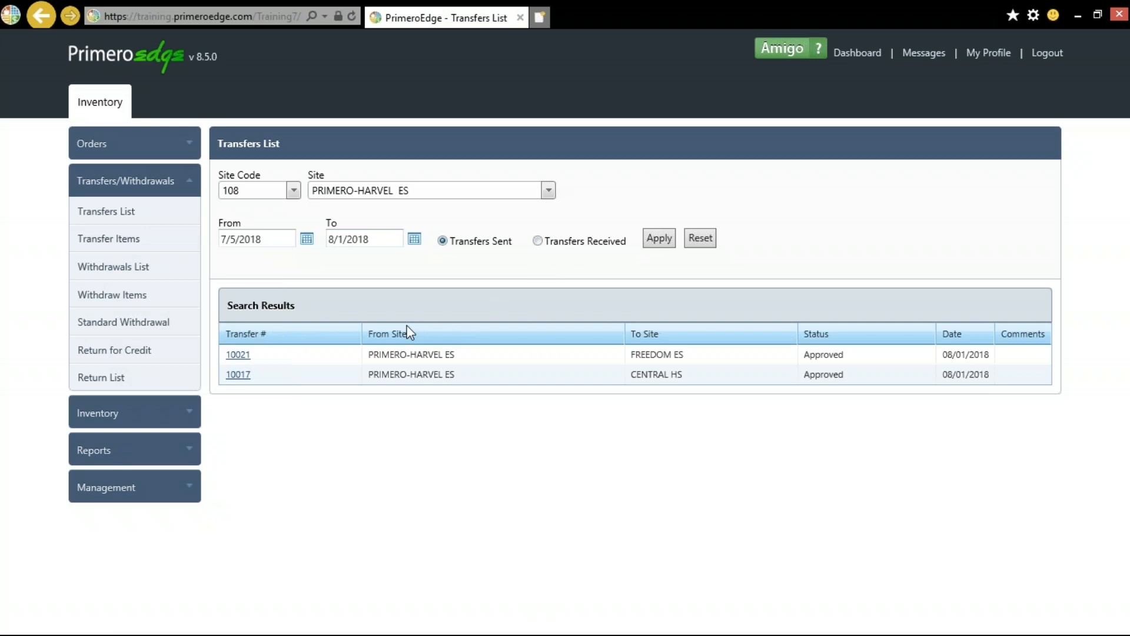
pyautogui.click(234, 360)
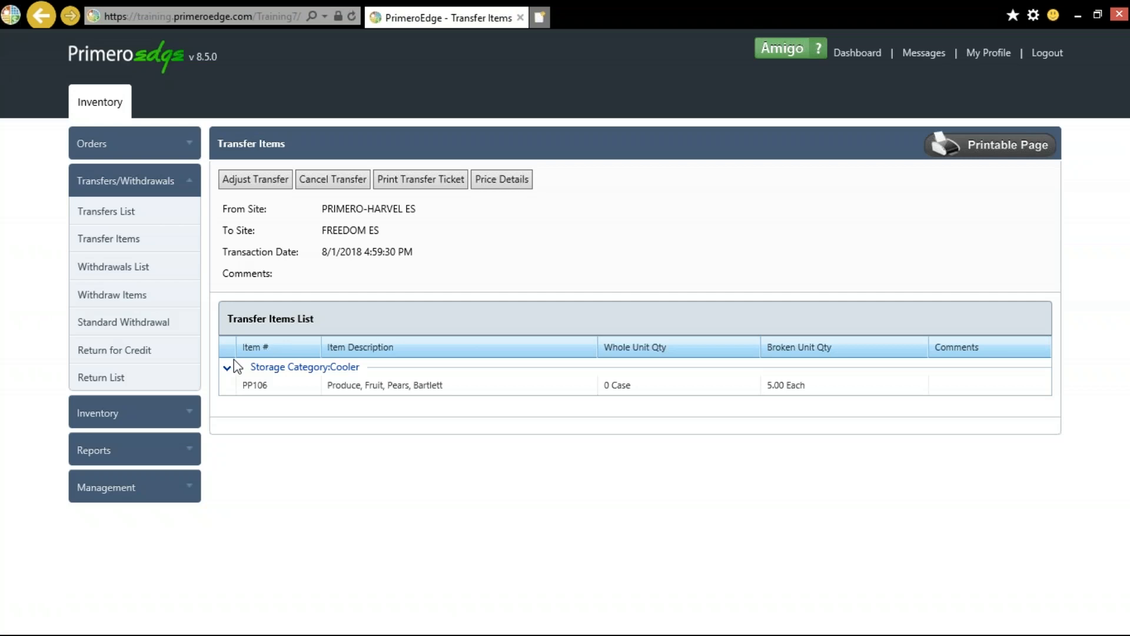
pyautogui.click(244, 192)
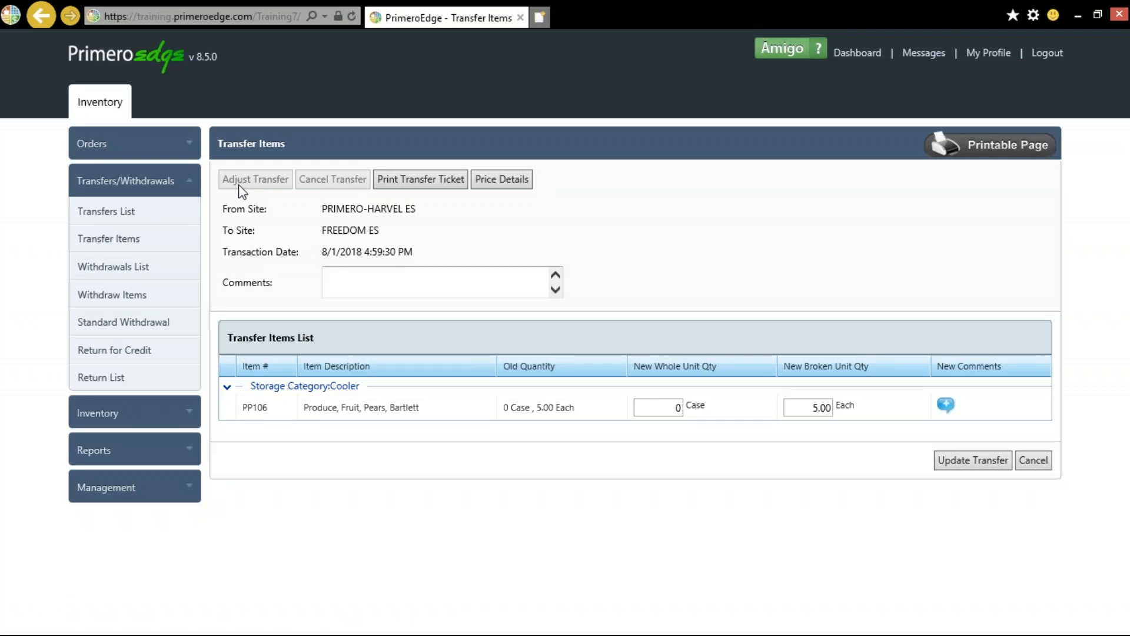
pyautogui.click(331, 281)
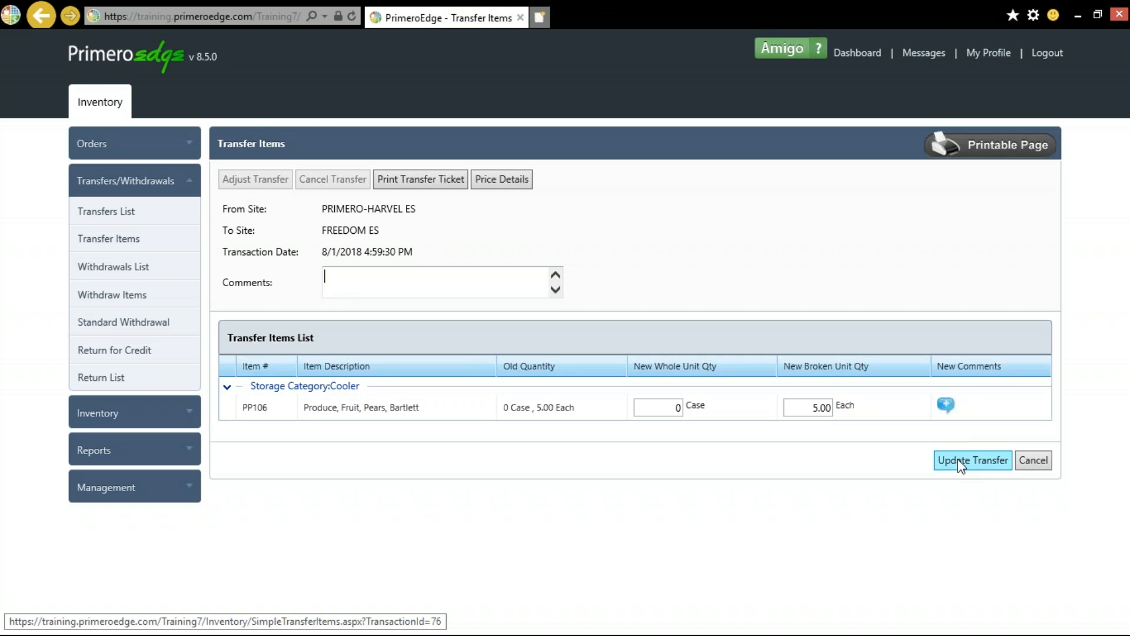
pyautogui.click(1044, 467)
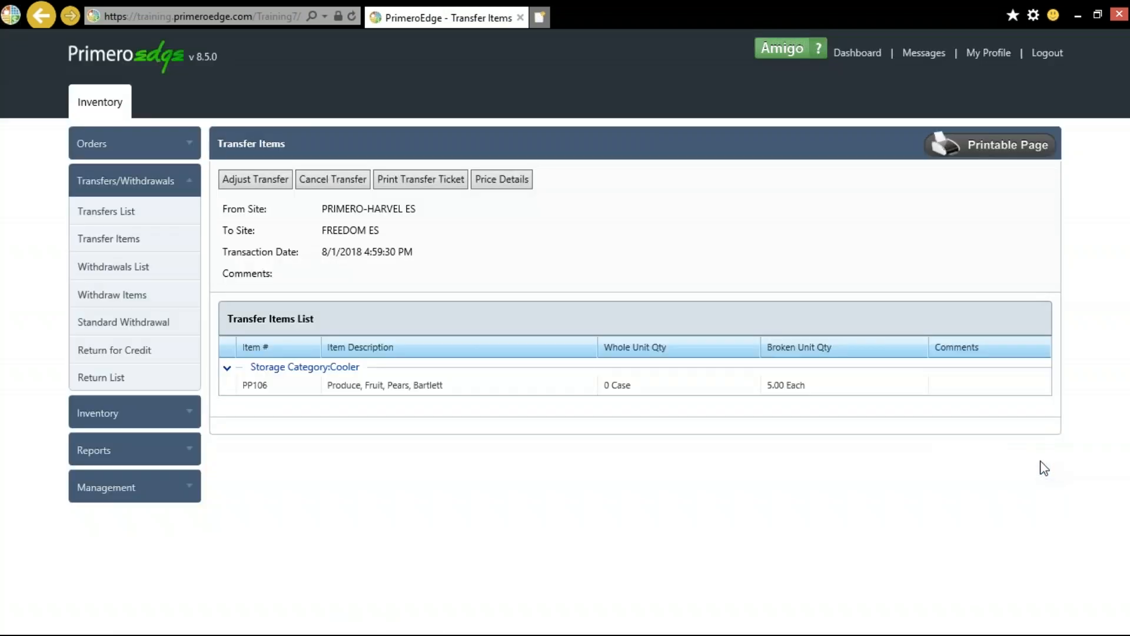
# Step: Open the required cancel comments for the sent FREEDOM ES transfer, and close them without cancelling the transfer
pyautogui.click(358, 180)
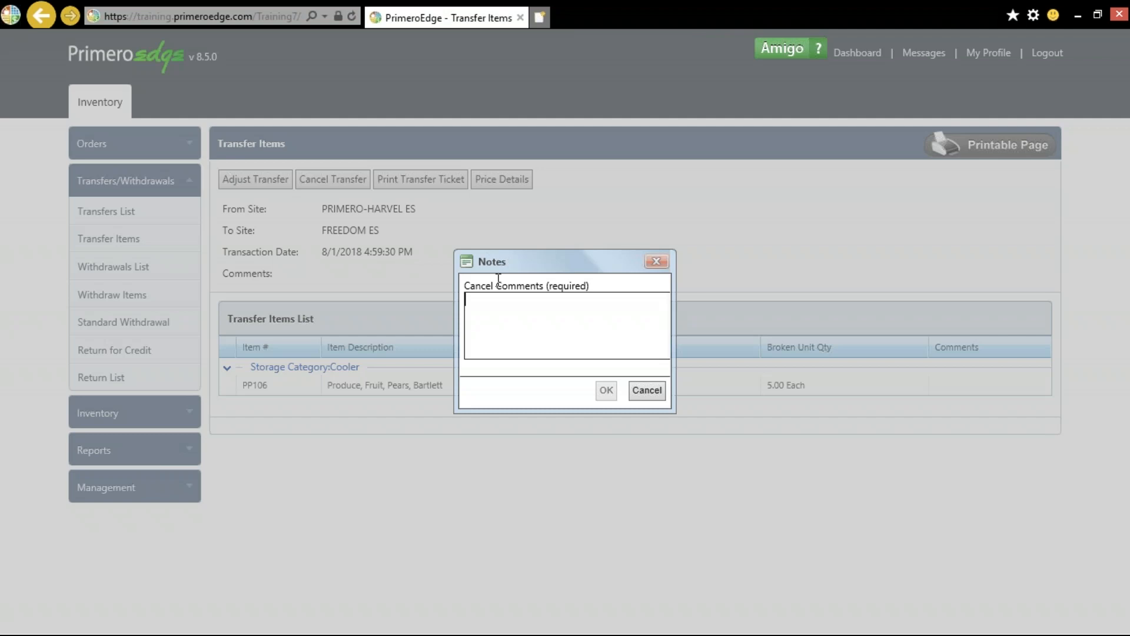
pyautogui.click(646, 390)
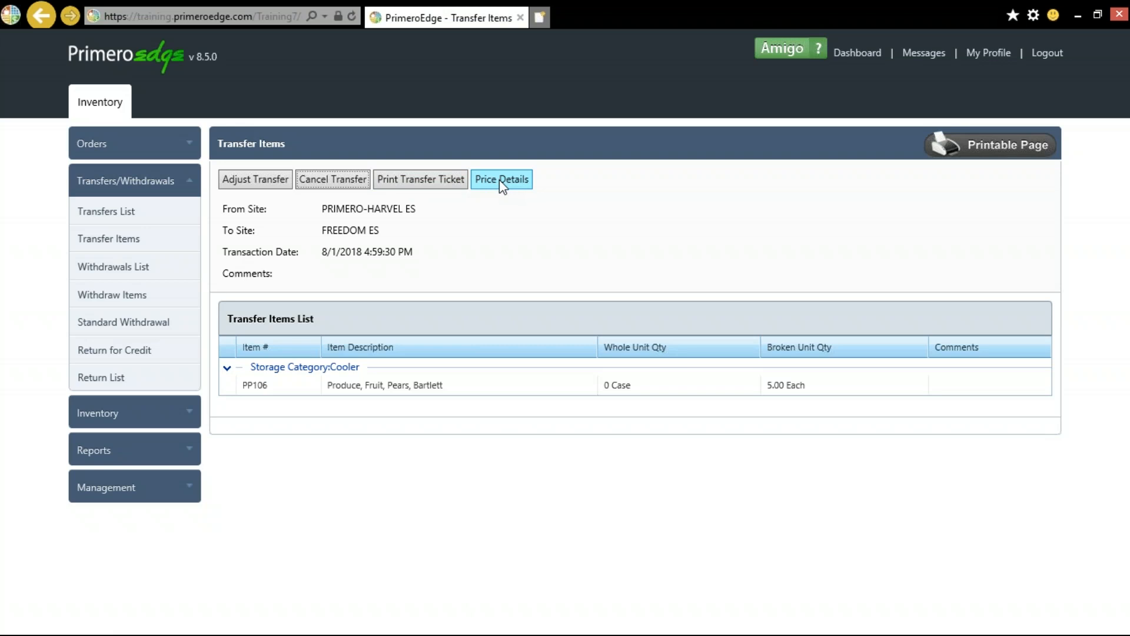
# Step: Start an item withdrawal for PRIMERO-HARVEL ES with the reason Spoilage and load its item list without any template
pyautogui.click(172, 295)
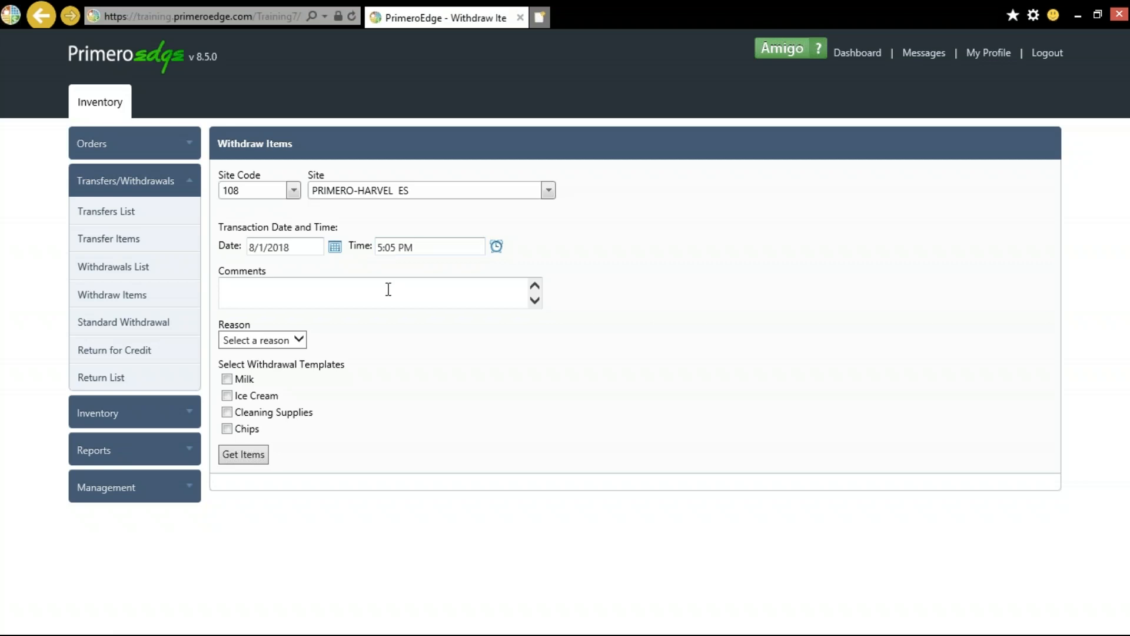
pyautogui.click(285, 344)
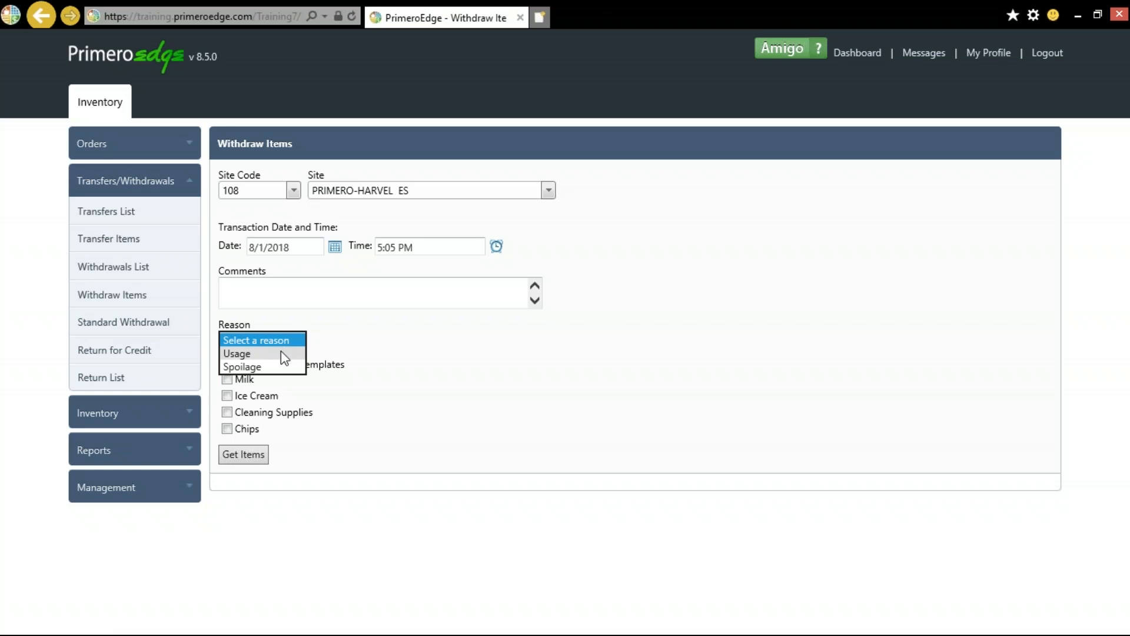
pyautogui.click(279, 368)
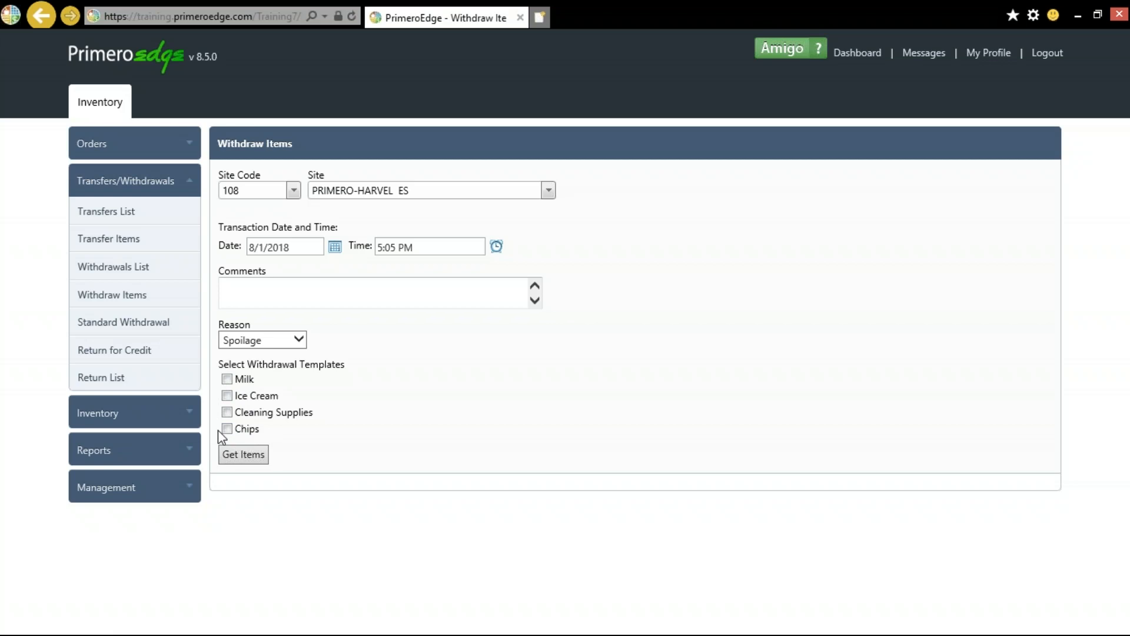
pyautogui.click(240, 458)
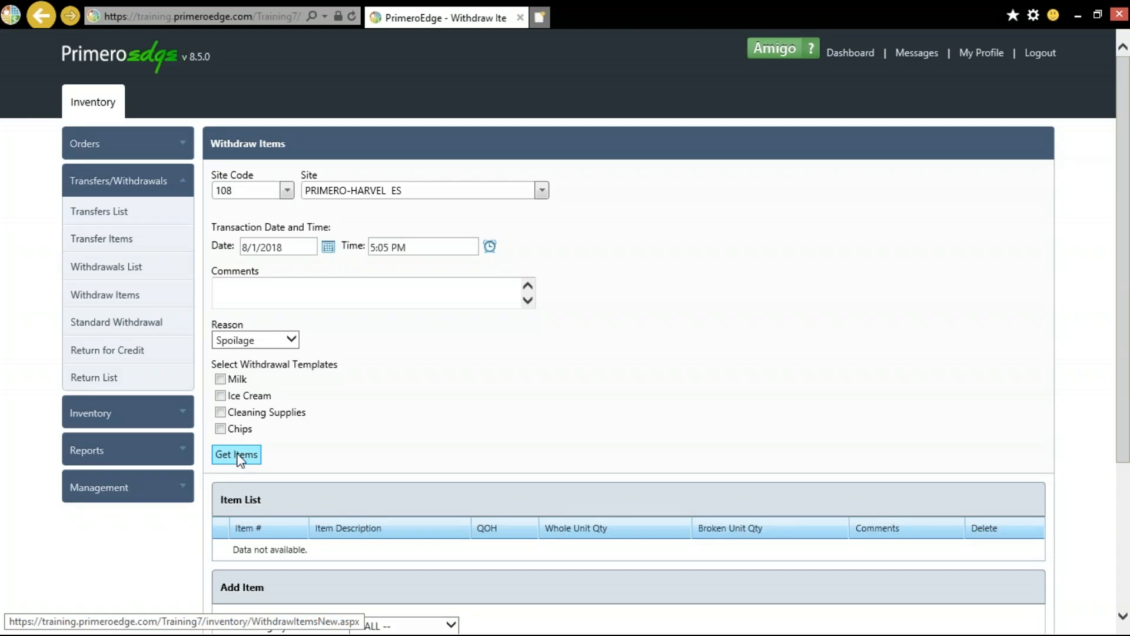
# Step: Choose the Vegetables category and Frozen, Vegetable, French Fries, Cross Trax (USF106) as the item to withdraw
pyautogui.scroll(-3, 239, 456)
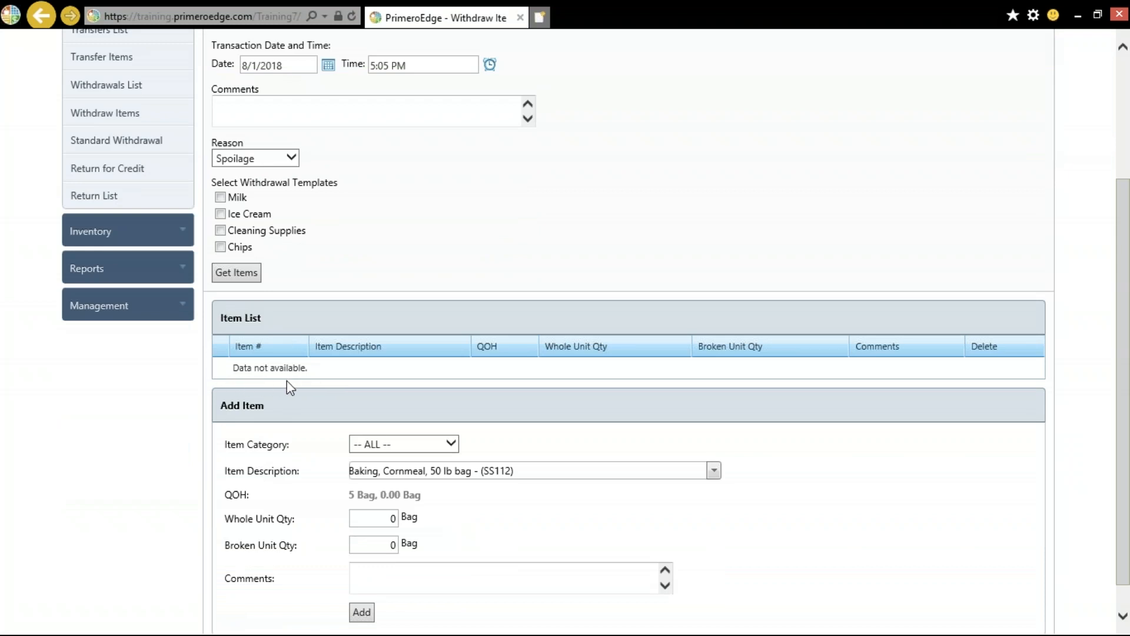
pyautogui.scroll(-1, 275, 406)
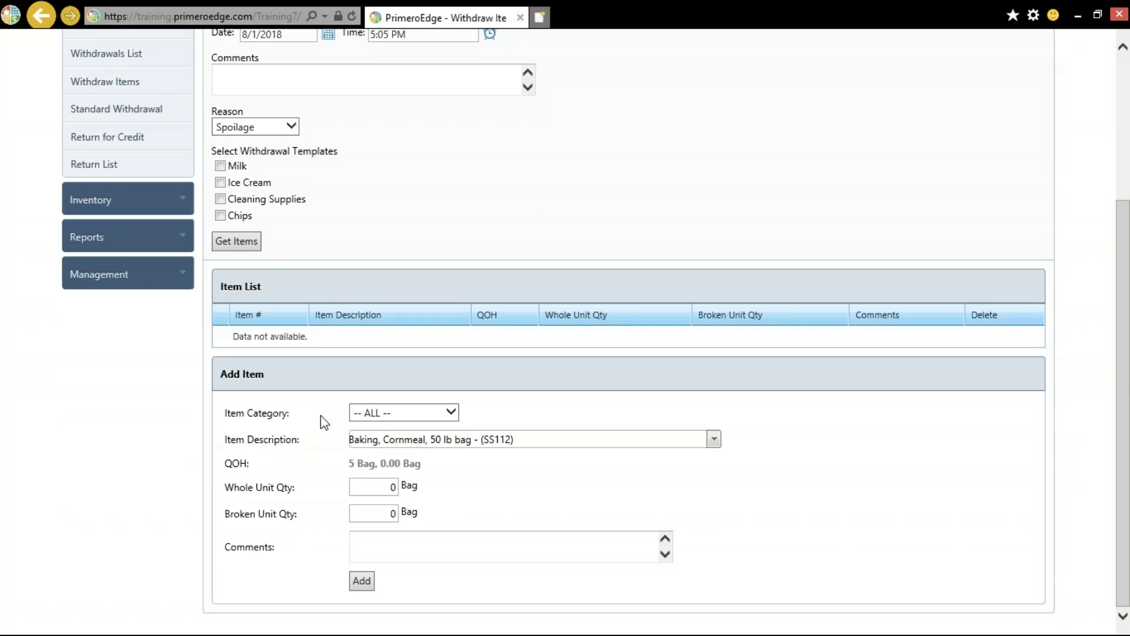
pyautogui.click(373, 415)
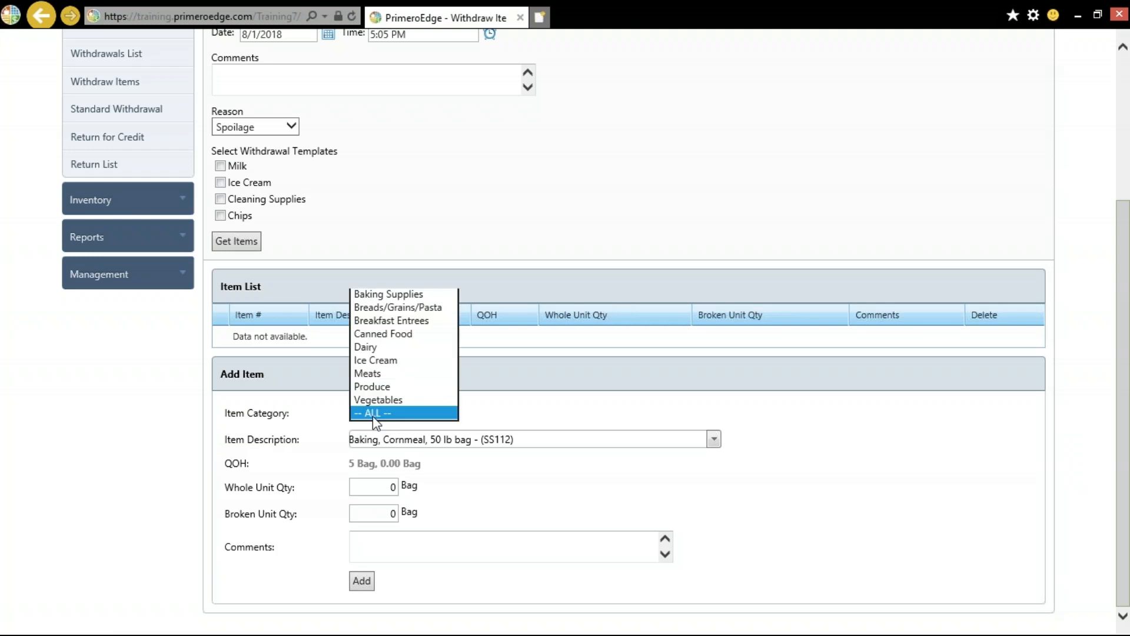
pyautogui.click(371, 400)
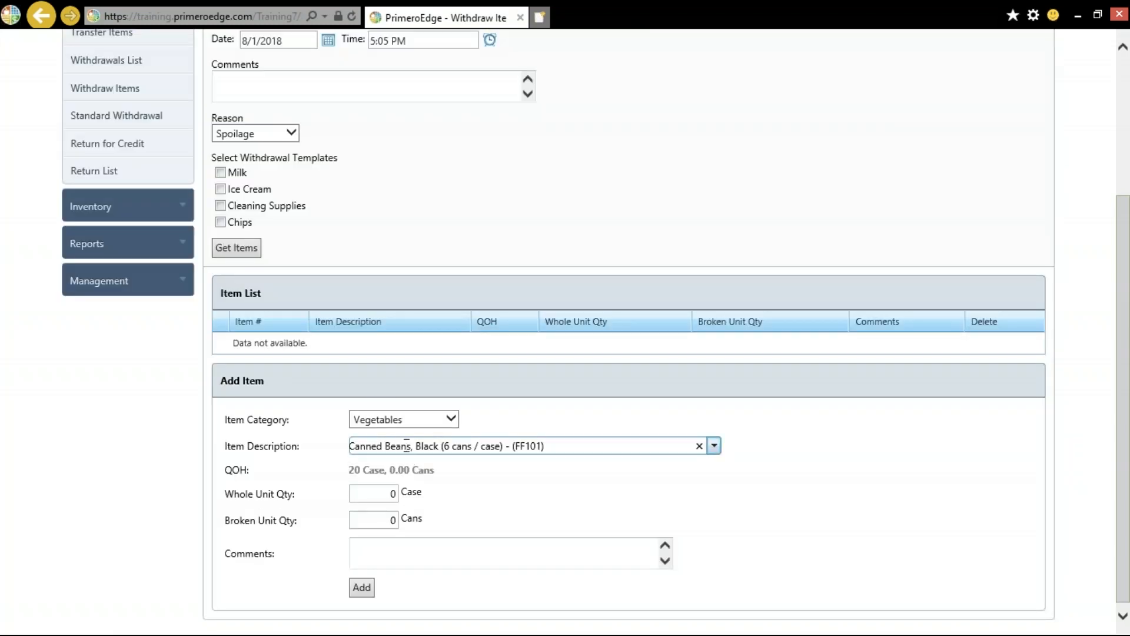
pyautogui.click(406, 445)
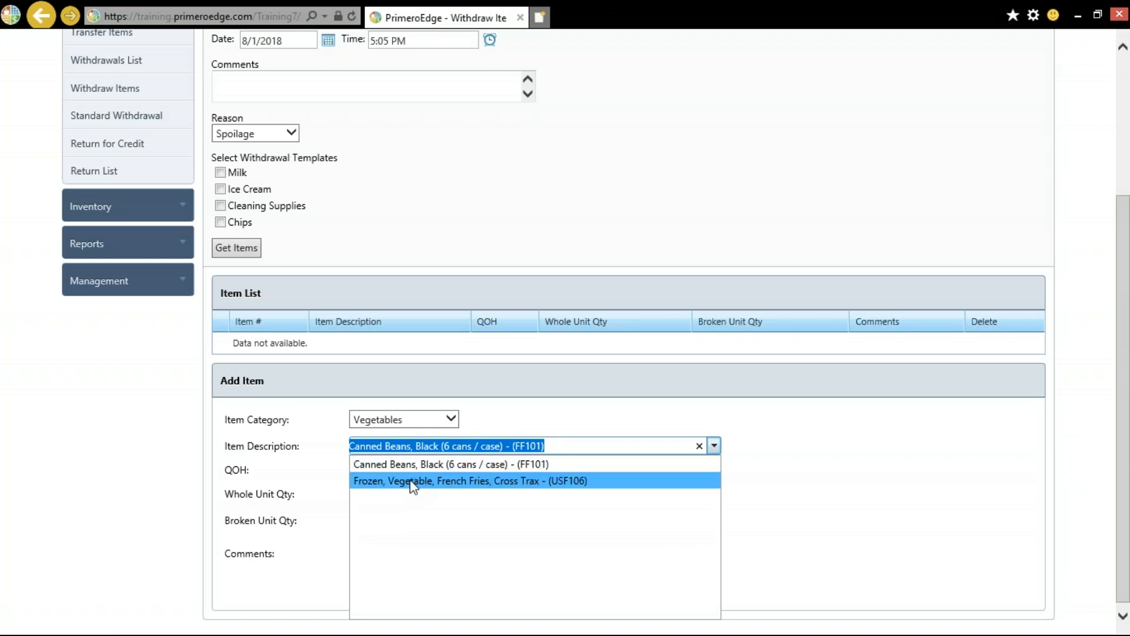
pyautogui.click(414, 482)
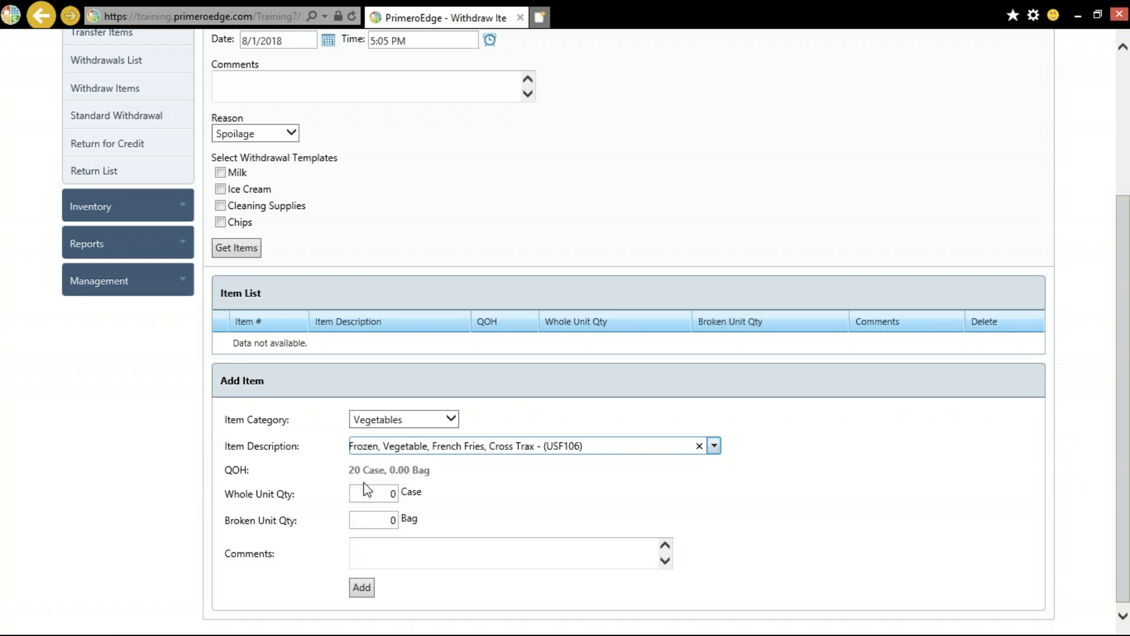
# Step: Set the French fries' whole unit quantity to 10 cases and add the item to the withdrawal
pyautogui.scroll(-1, 367, 490)
pyautogui.click(389, 487)
pyautogui.write('10')
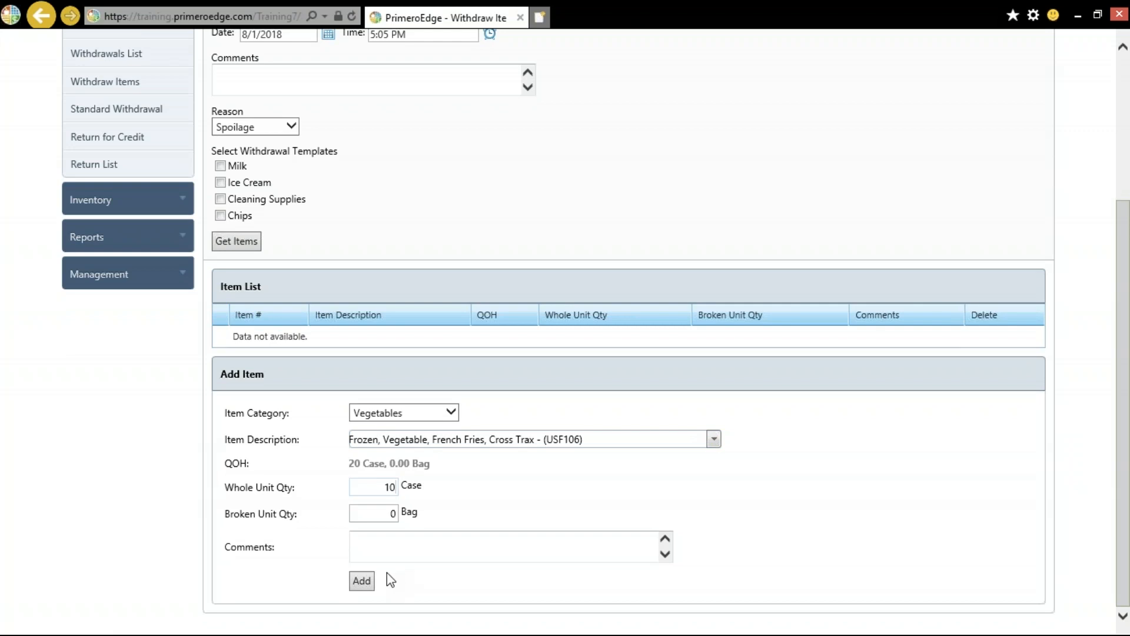
pyautogui.click(362, 581)
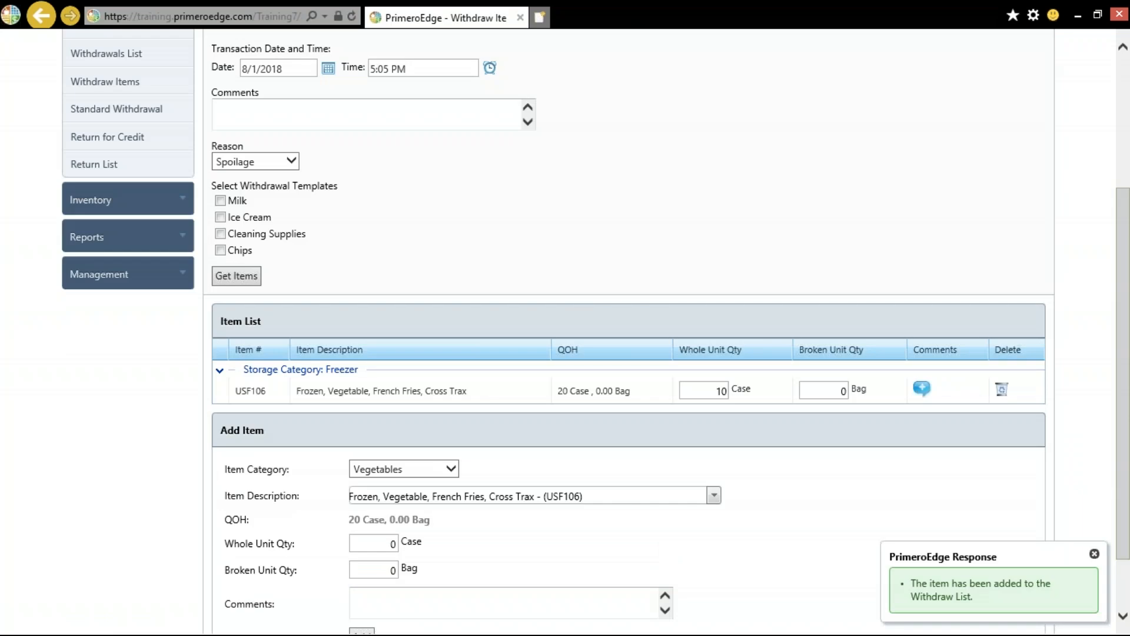
# Step: Attach the note "comments" to the French fries line in the withdrawal's item list
pyautogui.click(922, 390)
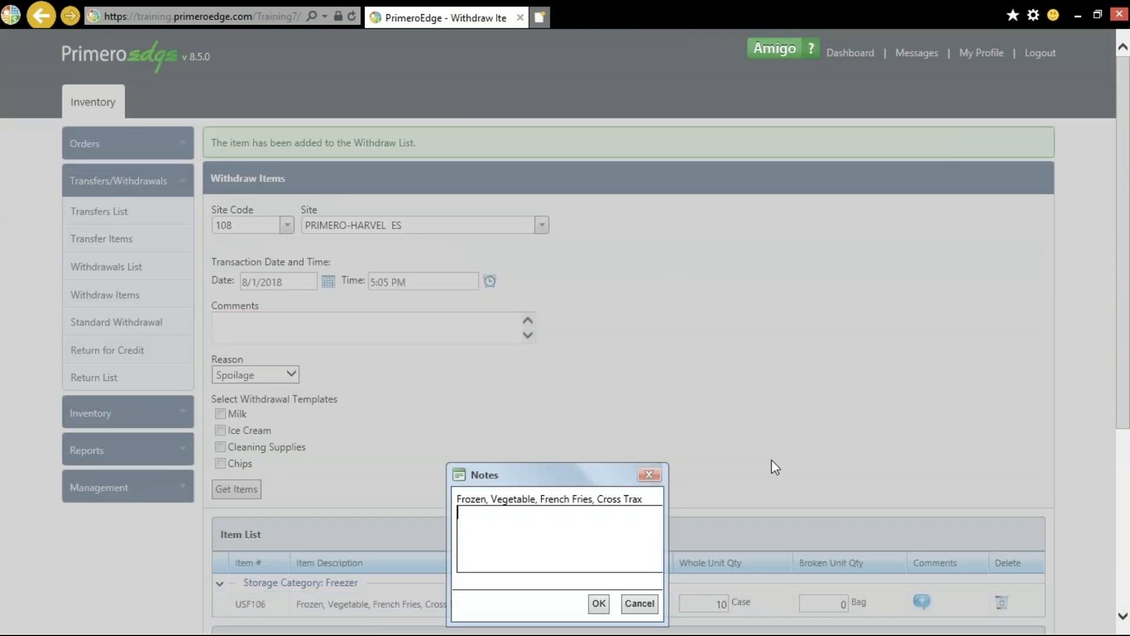
pyautogui.write('comments')
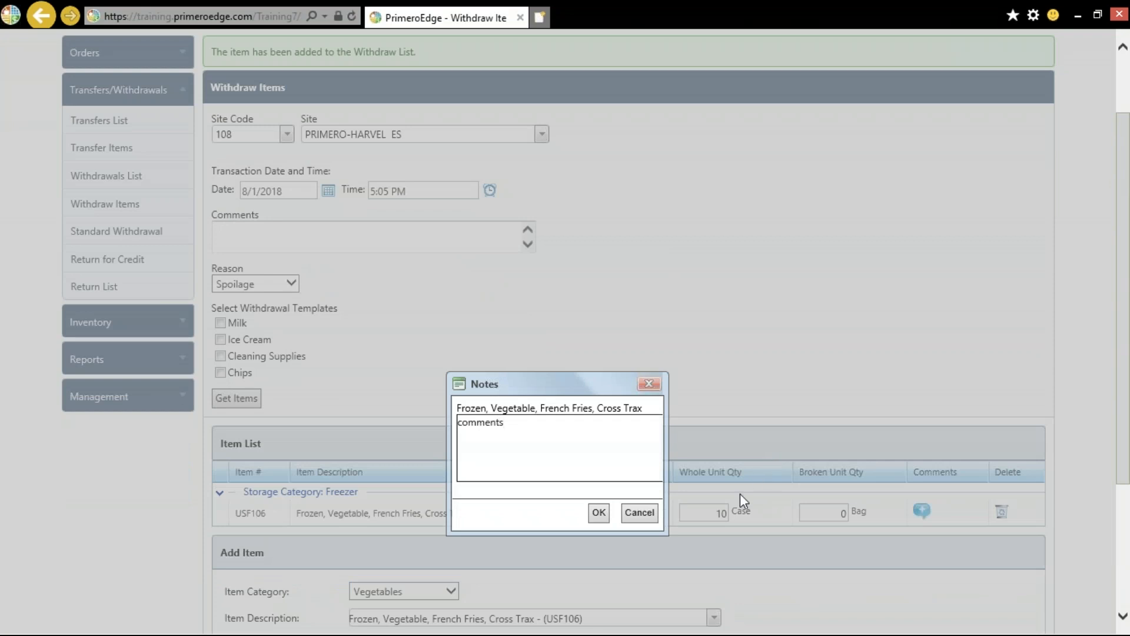
pyautogui.click(596, 512)
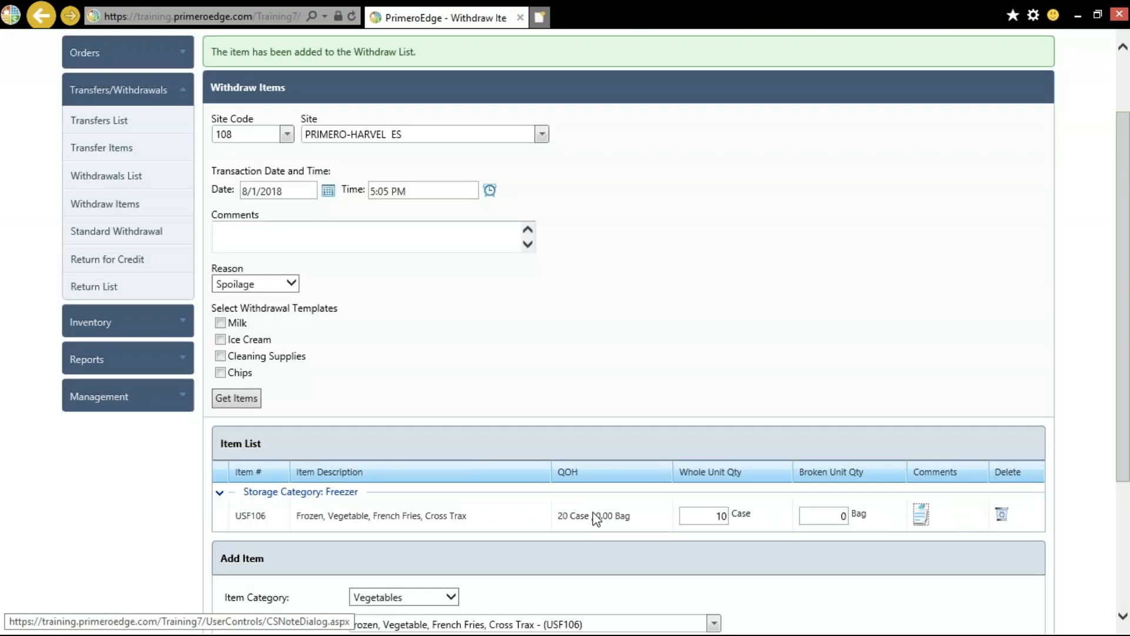
pyautogui.moveTo(921, 517)
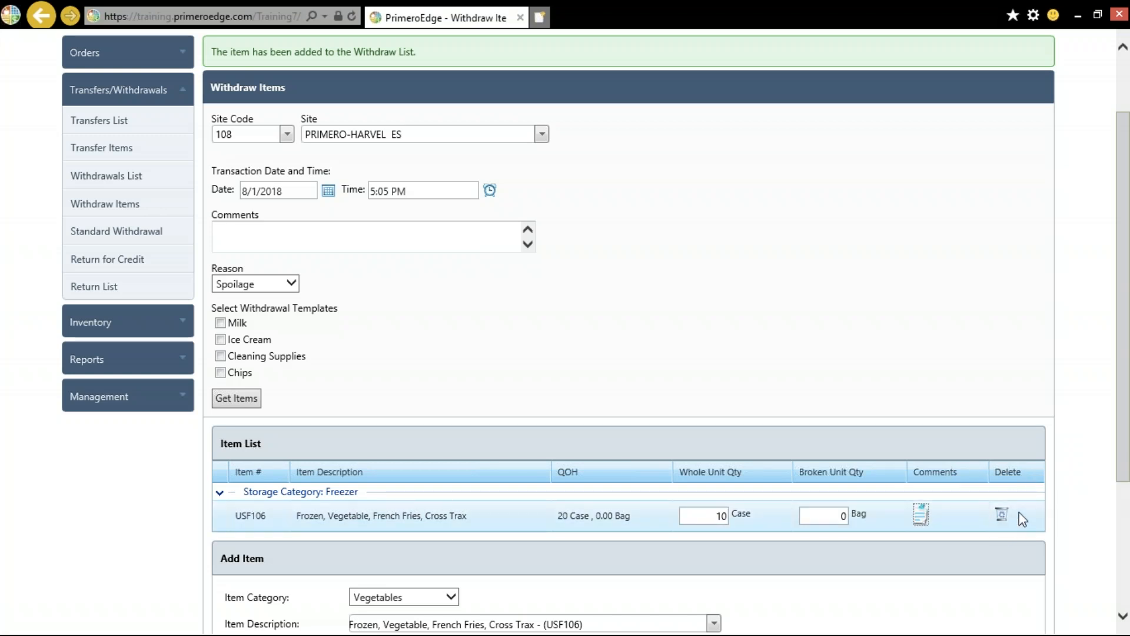
# Step: Proceed with the French fries withdrawal to its summary and confirm it
pyautogui.scroll(-3, 1023, 520)
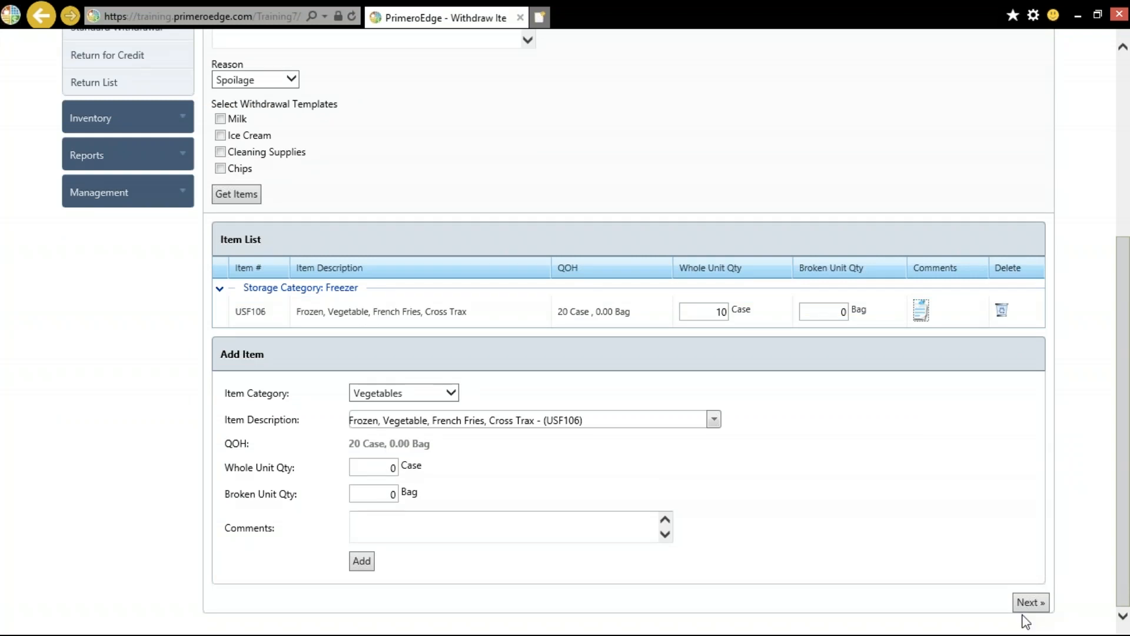
pyautogui.click(1027, 602)
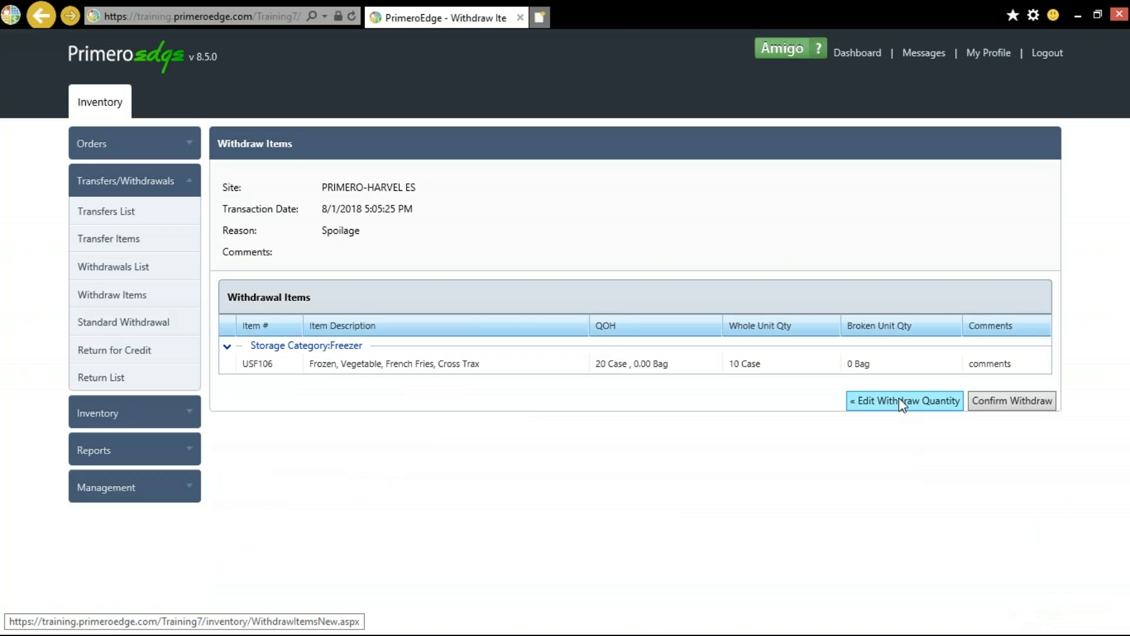
pyautogui.click(1005, 401)
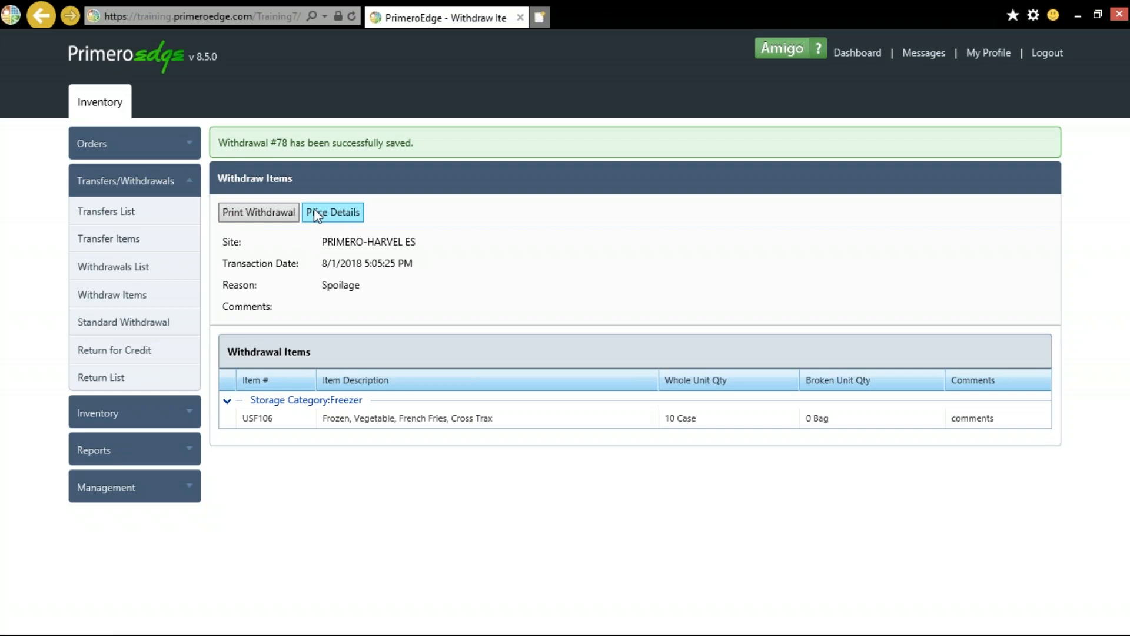
# Step: In the withdrawals list, set the From date to 7/6/2018 and open the withdrawal dated 8/1/2018 5:05:25 PM
pyautogui.click(172, 268)
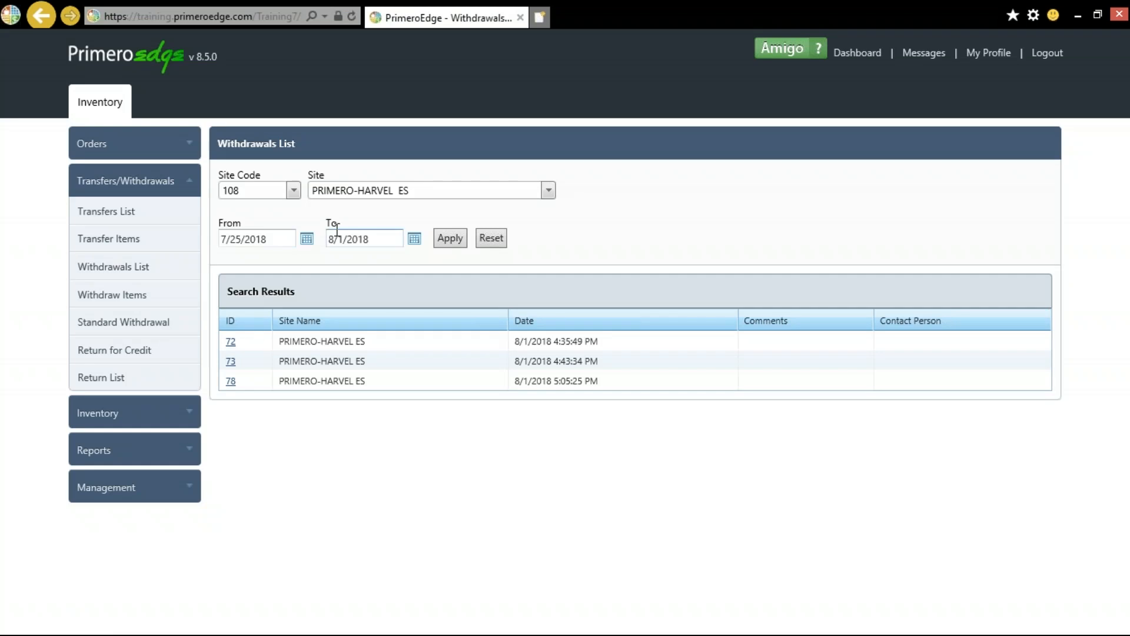
pyautogui.click(307, 239)
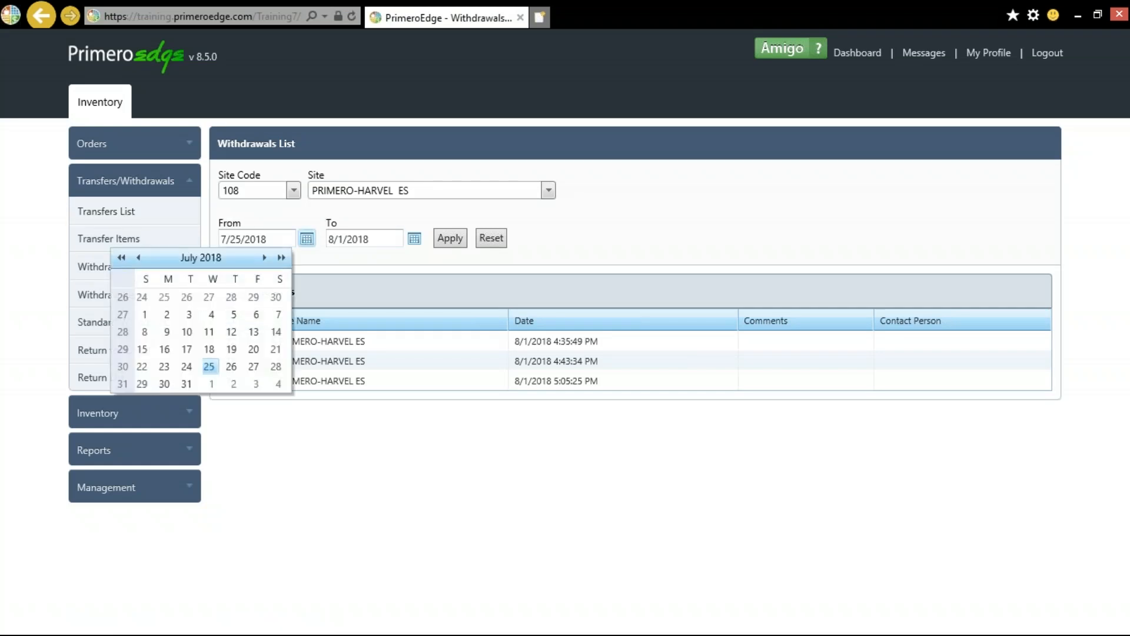
pyautogui.click(257, 316)
pyautogui.click(449, 238)
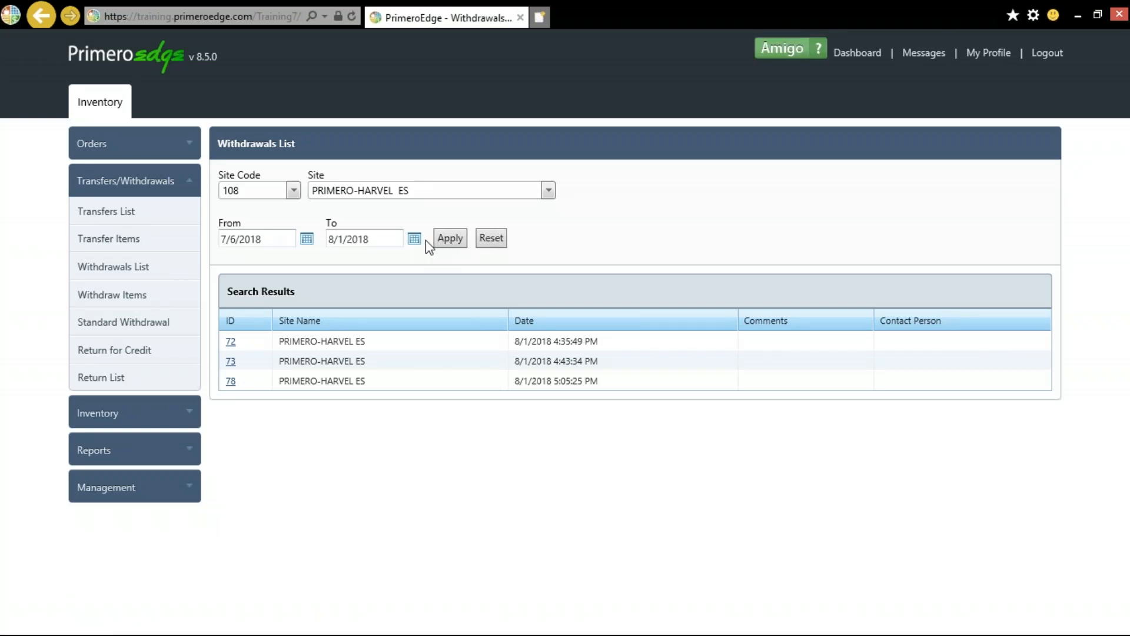
pyautogui.click(231, 386)
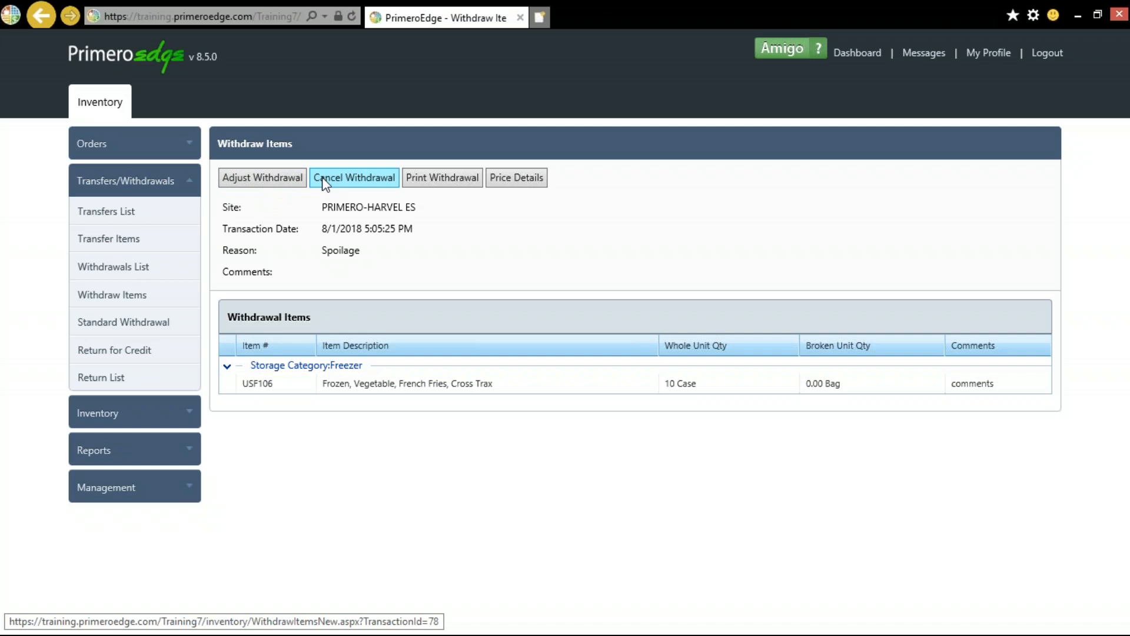
# Step: View the withdrawal's adjustment form and its required cancel comments, backing out of each without saving
pyautogui.click(284, 181)
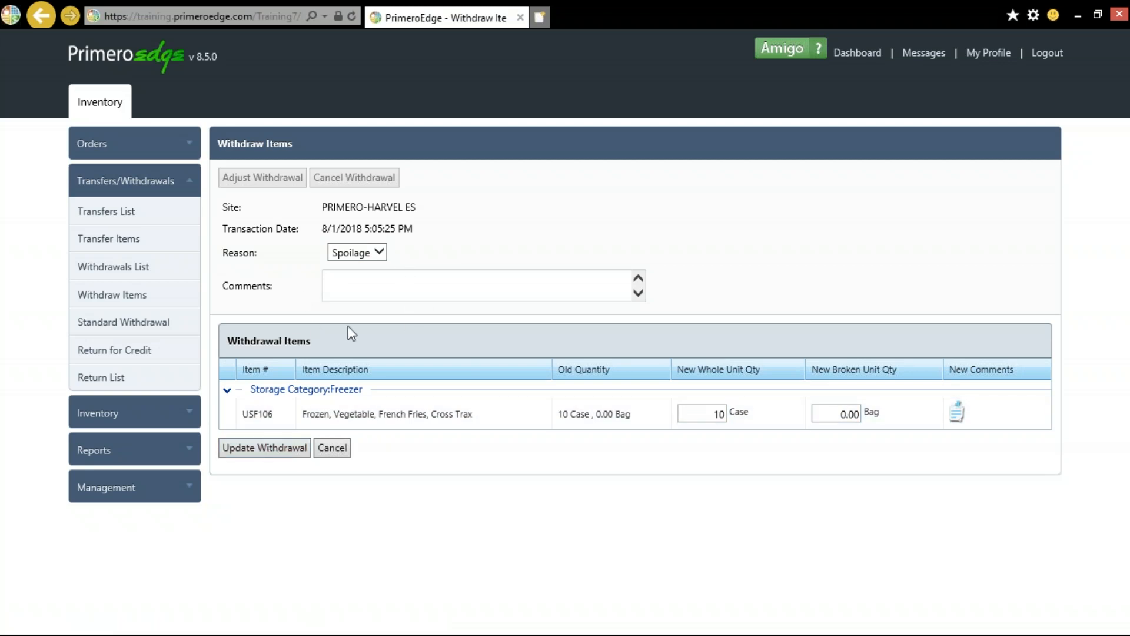
pyautogui.click(333, 449)
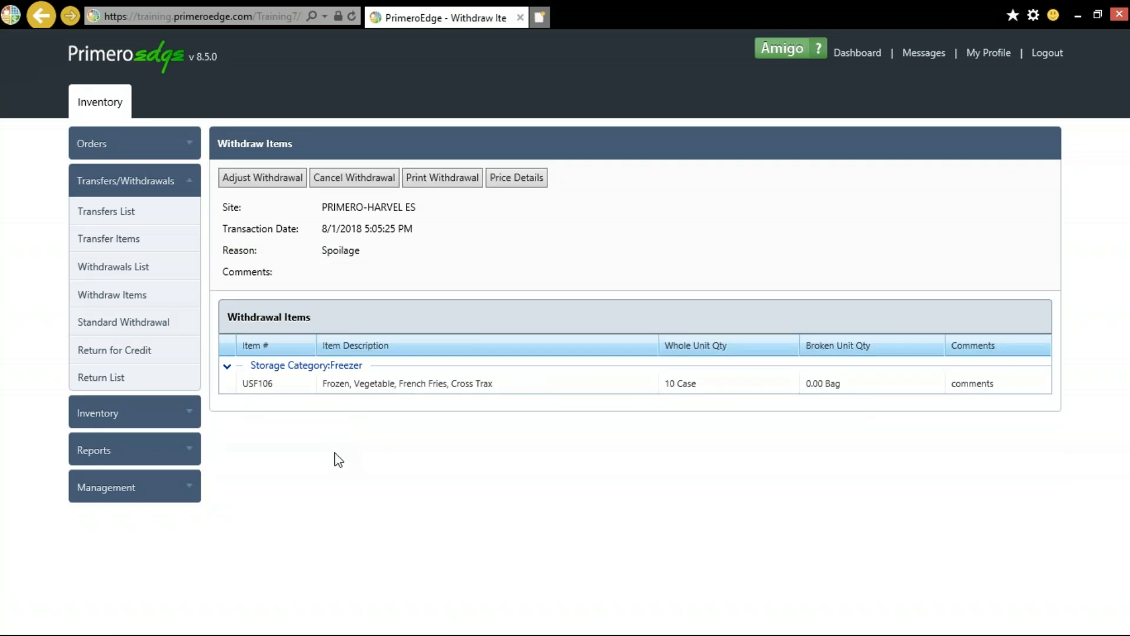
pyautogui.click(341, 179)
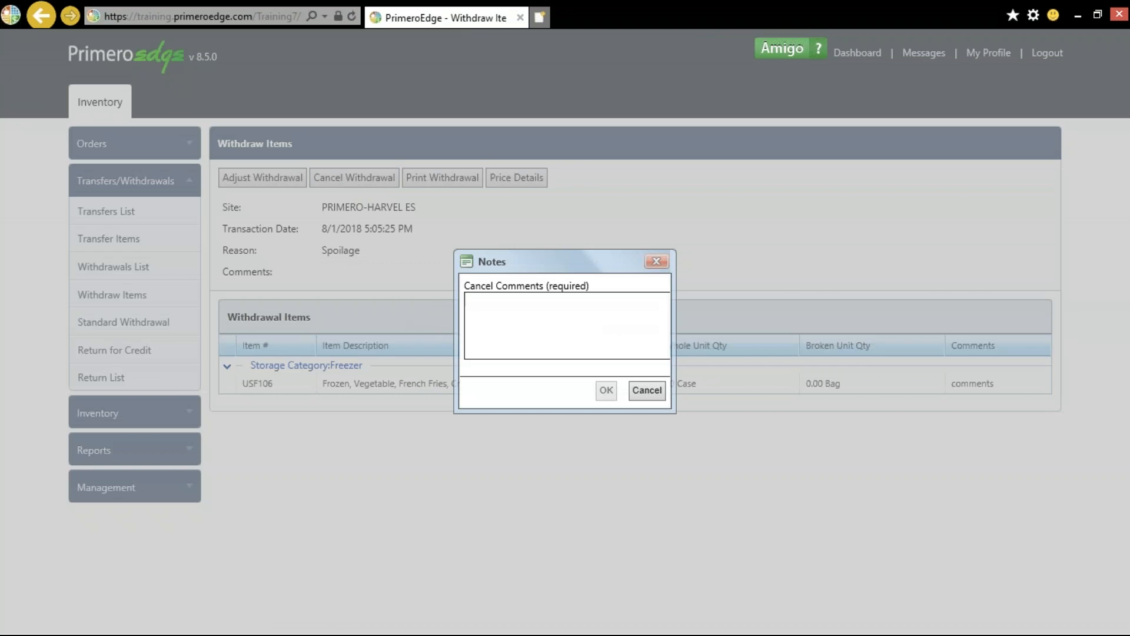
pyautogui.click(646, 391)
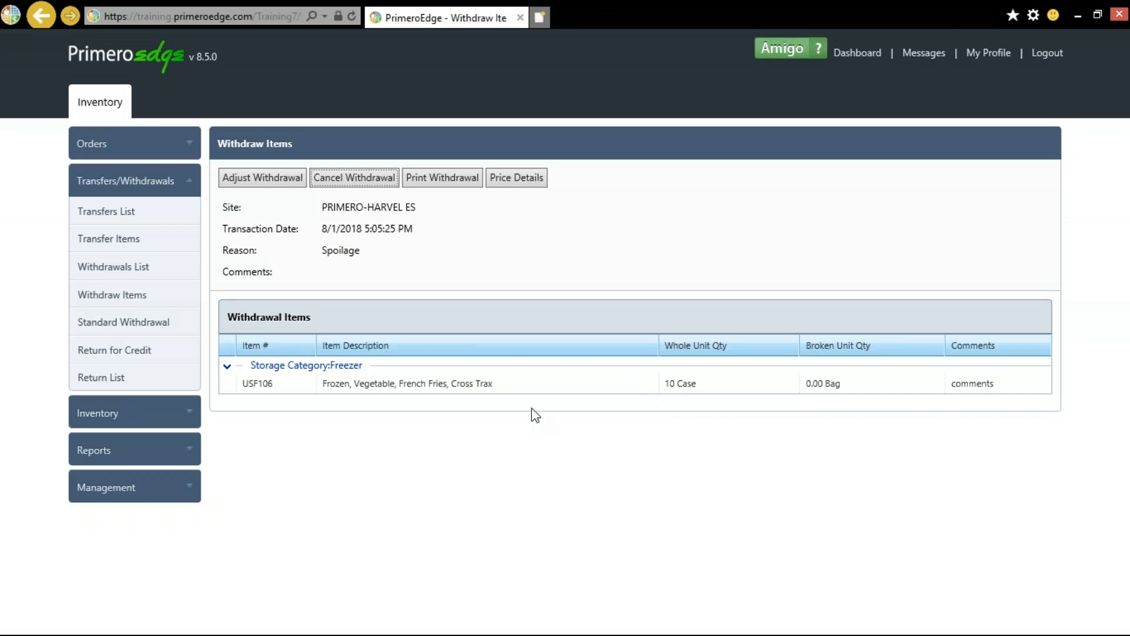
# Step: Display the standard withdraw list of the Milk template for PRIMERO-HARVEL ES
pyautogui.click(168, 324)
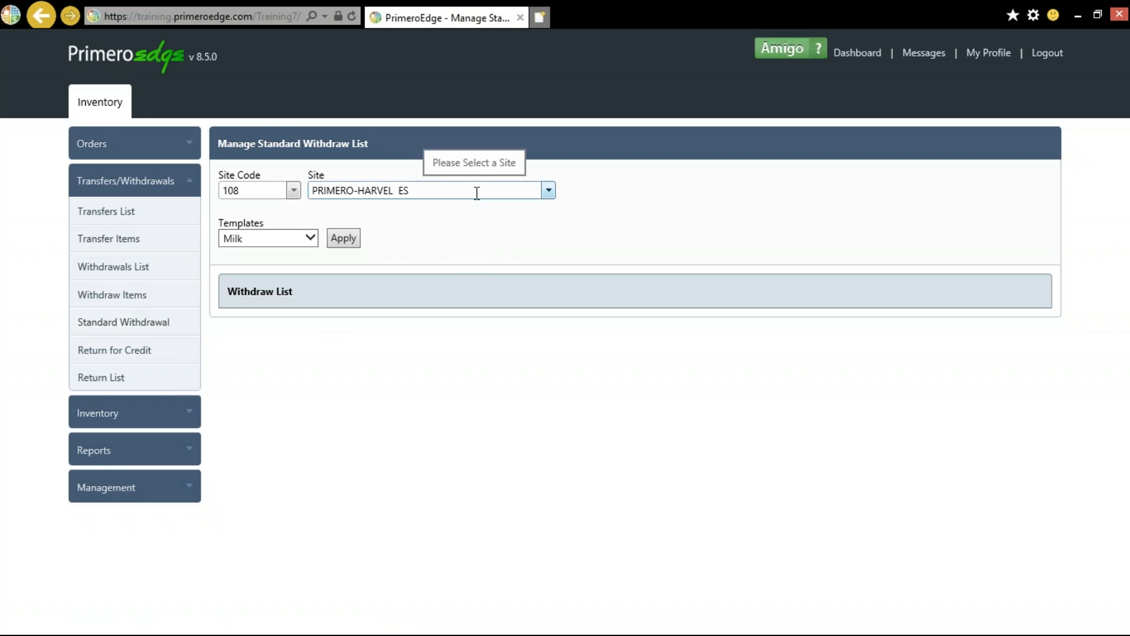
pyautogui.click(308, 242)
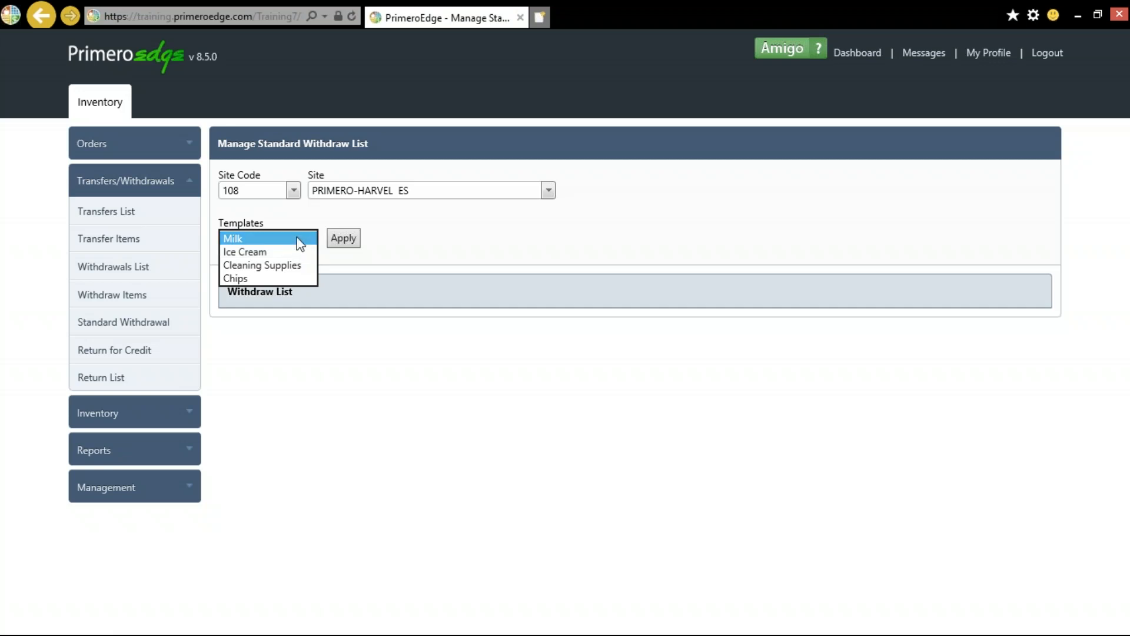
pyautogui.click(300, 244)
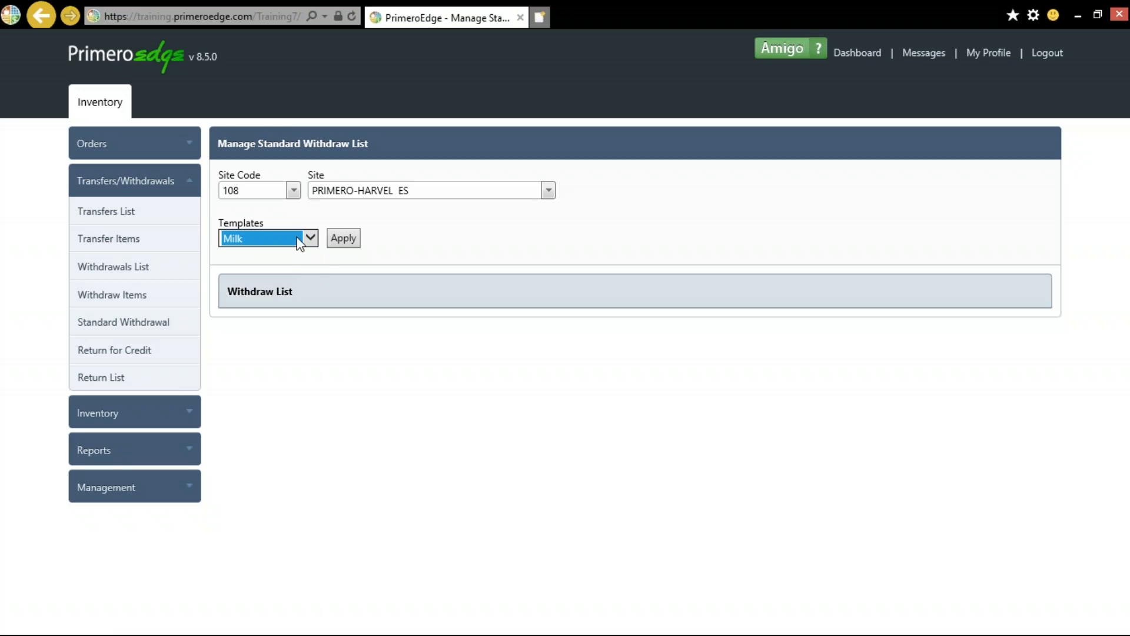
pyautogui.click(346, 243)
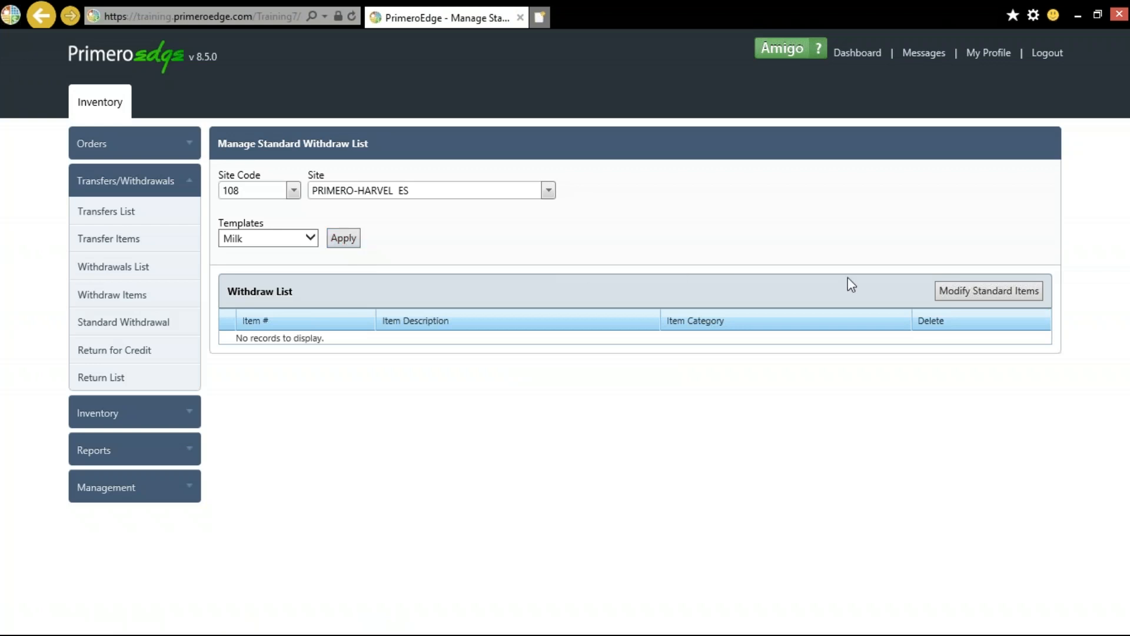
# Step: Add the chocolate, strawberry and white FatFree milk paper cartons to the Milk template's standard withdraw items and update the list
pyautogui.click(960, 298)
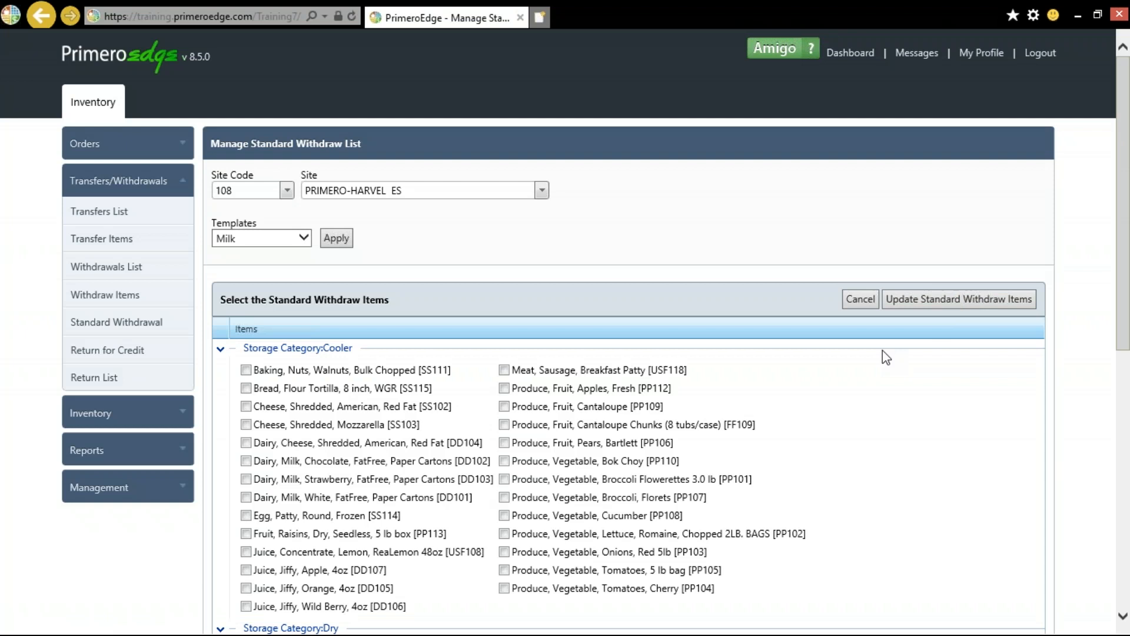
pyautogui.scroll(-3, 886, 357)
pyautogui.scroll(-6, 886, 357)
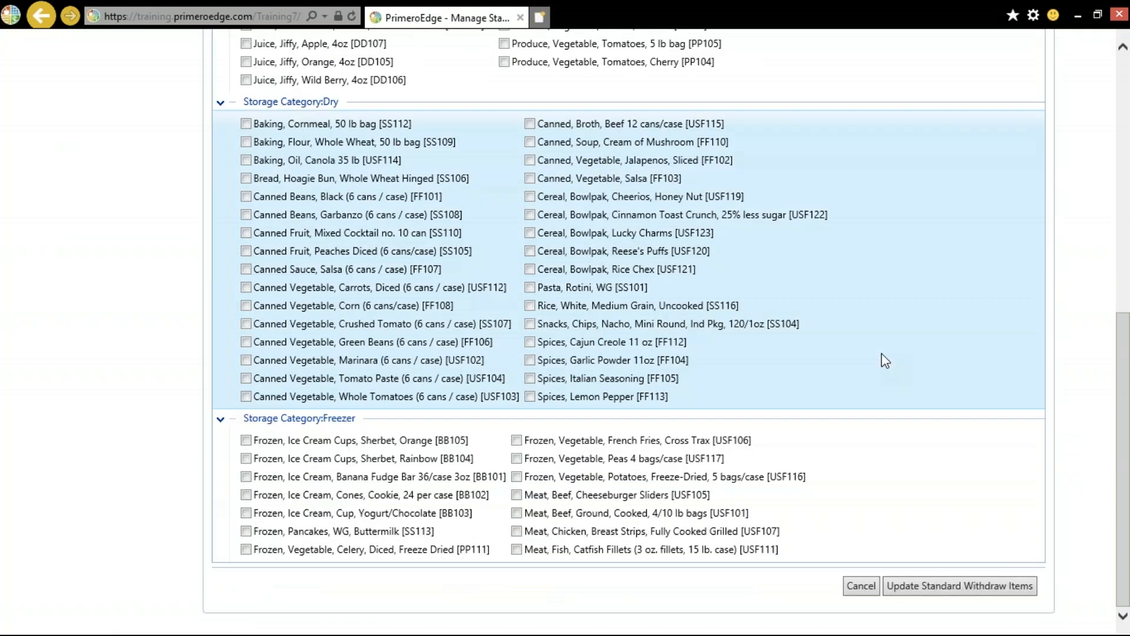
pyautogui.scroll(5, 886, 360)
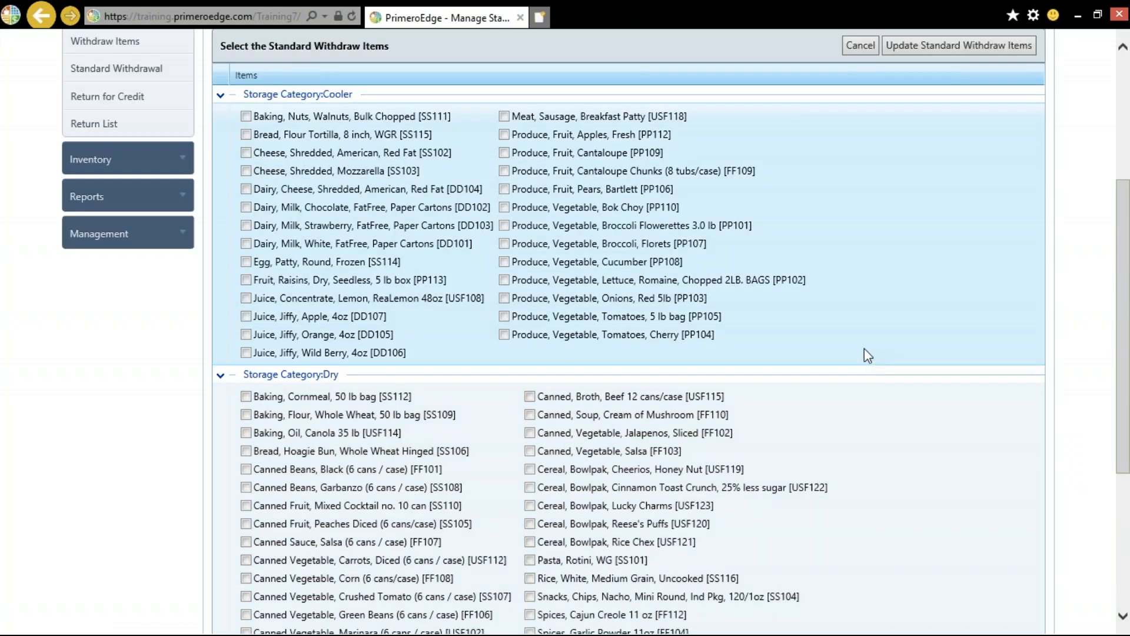
pyautogui.scroll(2, 355, 288)
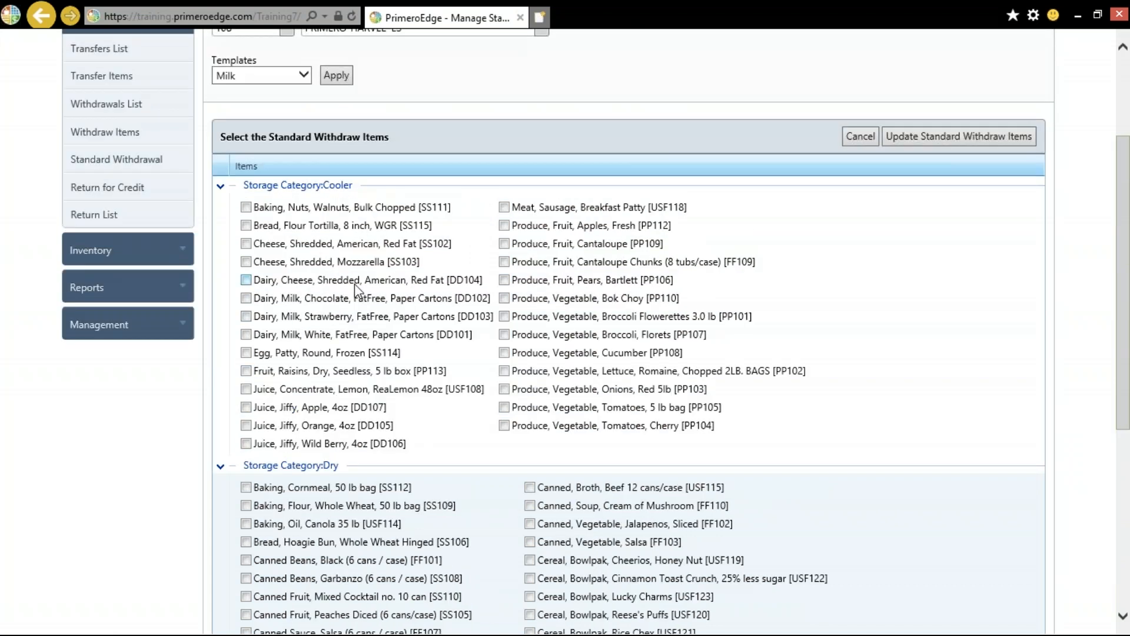
pyautogui.click(246, 298)
pyautogui.click(246, 317)
pyautogui.click(247, 335)
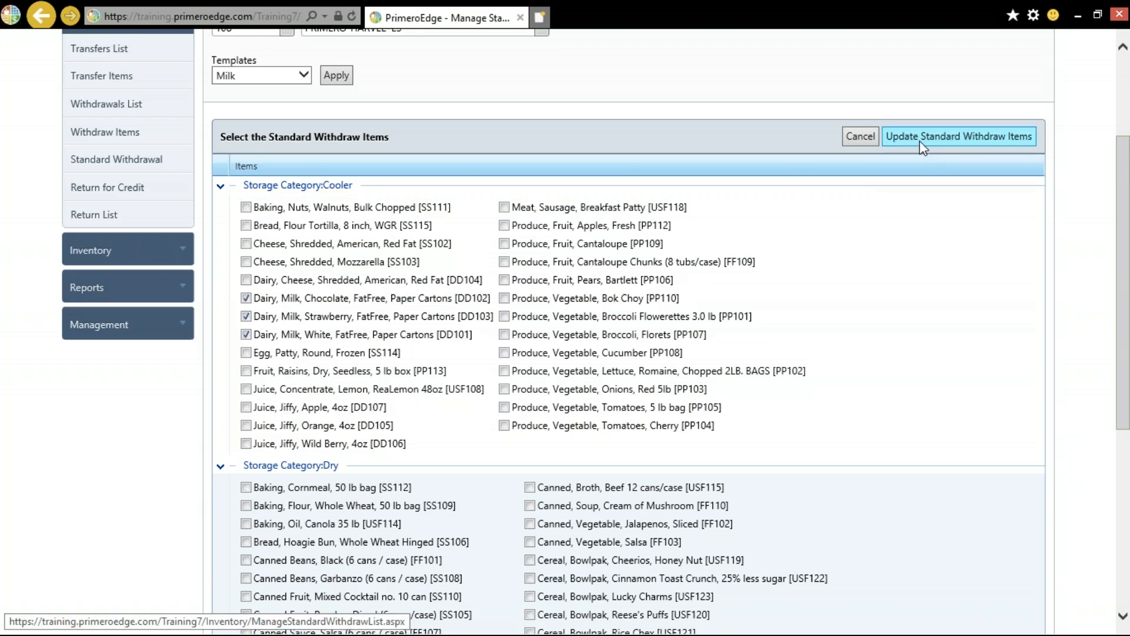
pyautogui.click(921, 142)
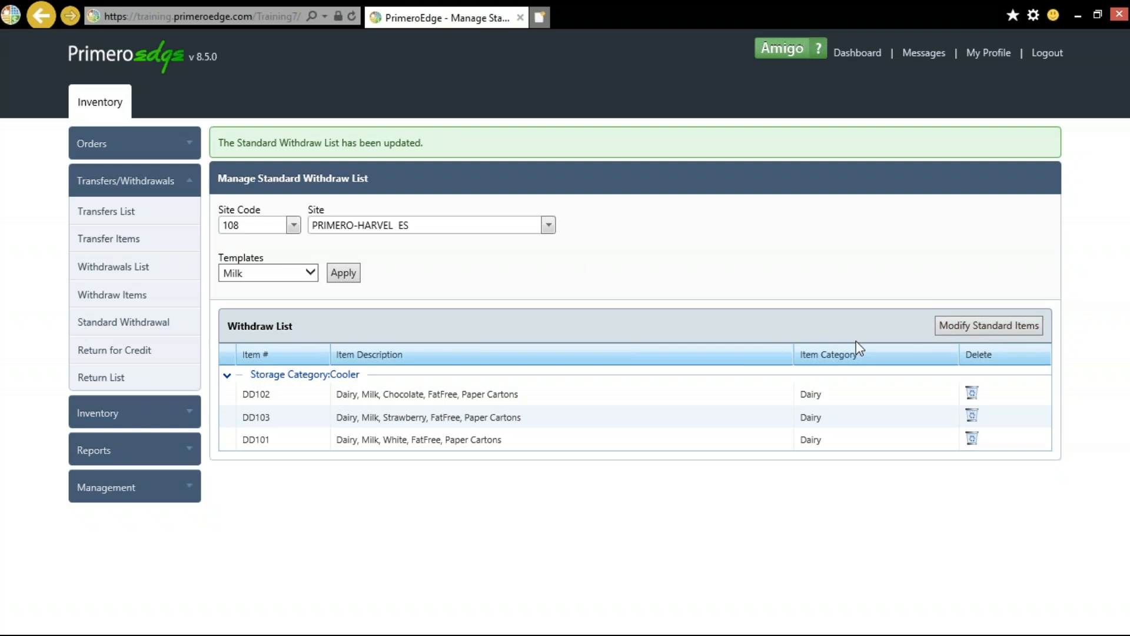
# Step: Start a new item withdrawal for PRIMERO-HARVEL ES with reason Usage and load the items of the Milk withdrawal template
pyautogui.click(115, 305)
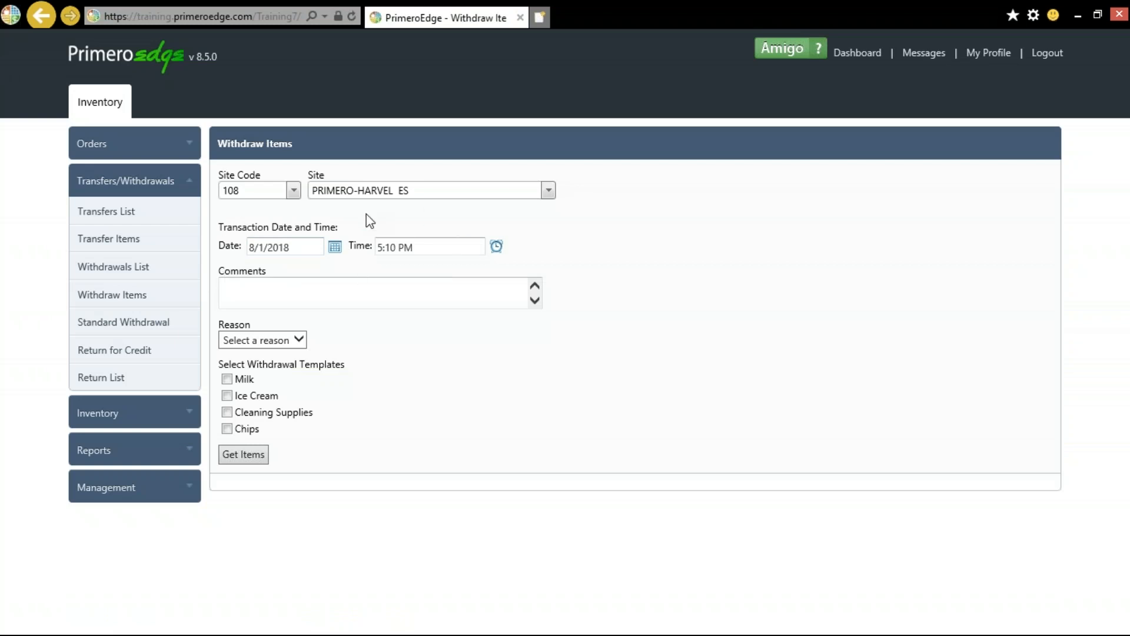
pyautogui.click(287, 344)
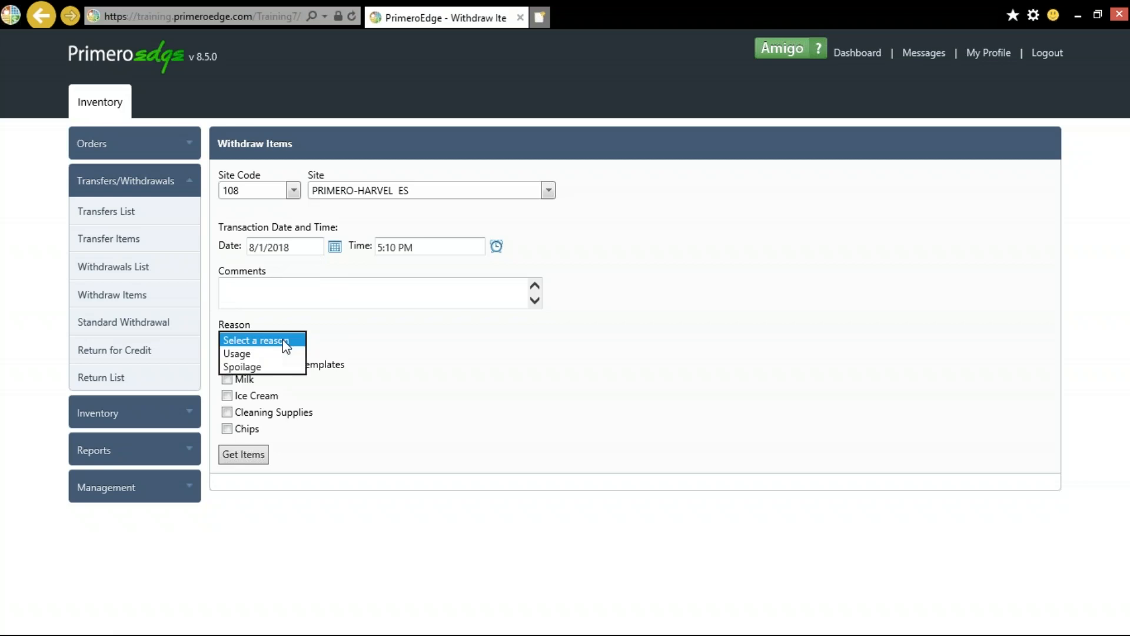
pyautogui.click(244, 356)
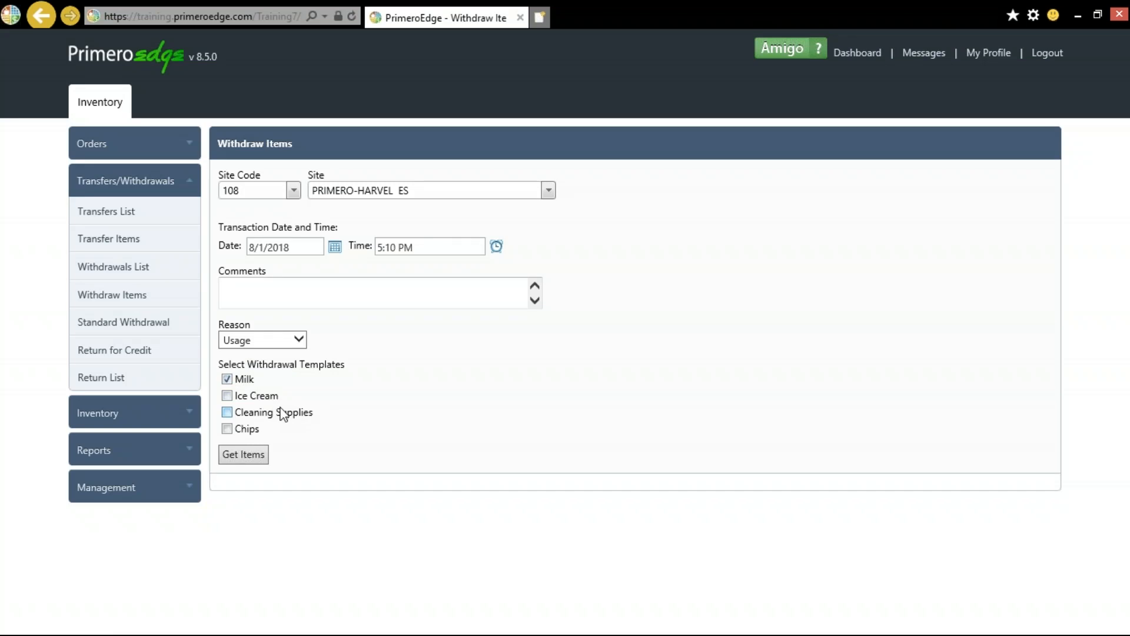
pyautogui.click(261, 456)
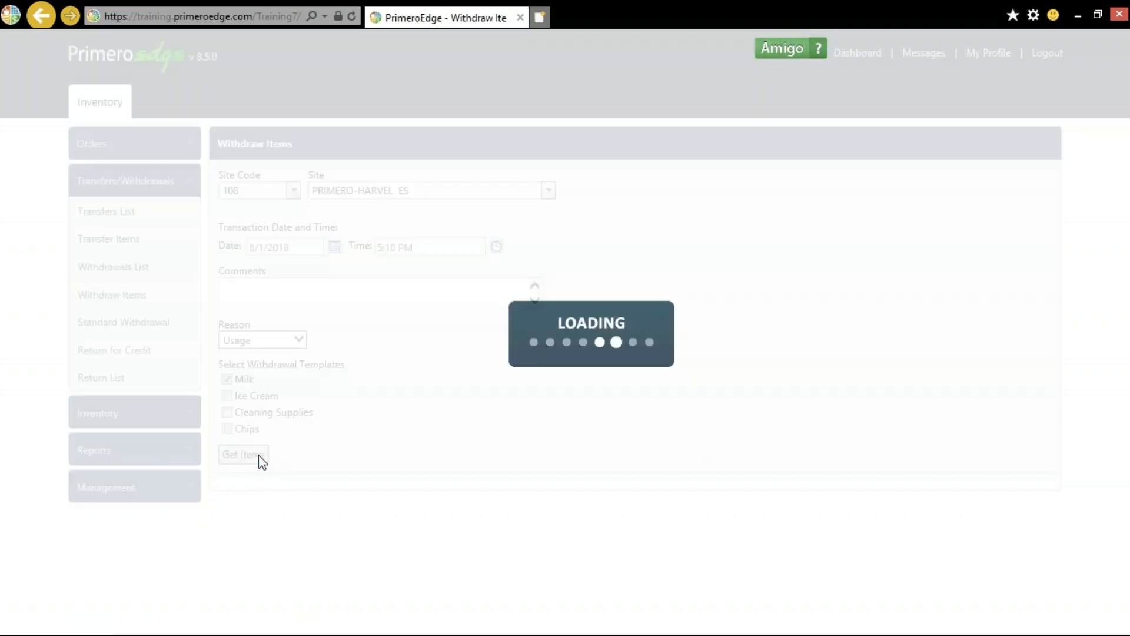
# Step: Set the broken unit quantity to 10 for each of the chocolate, strawberry and white milk items
pyautogui.scroll(-3, 292, 450)
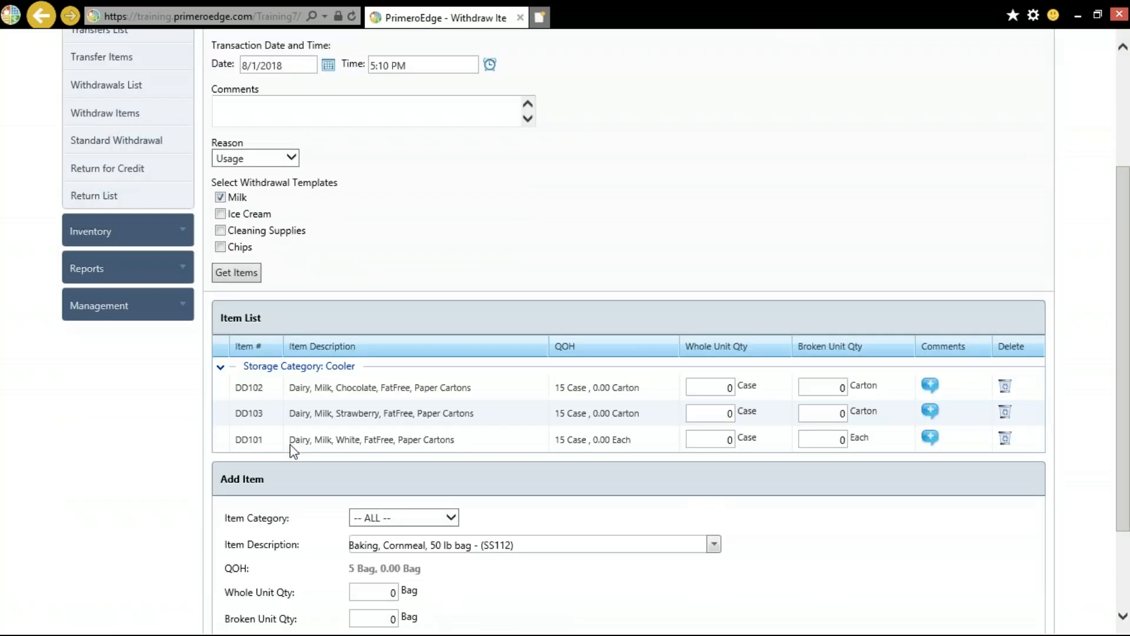
pyautogui.scroll(-2, 292, 450)
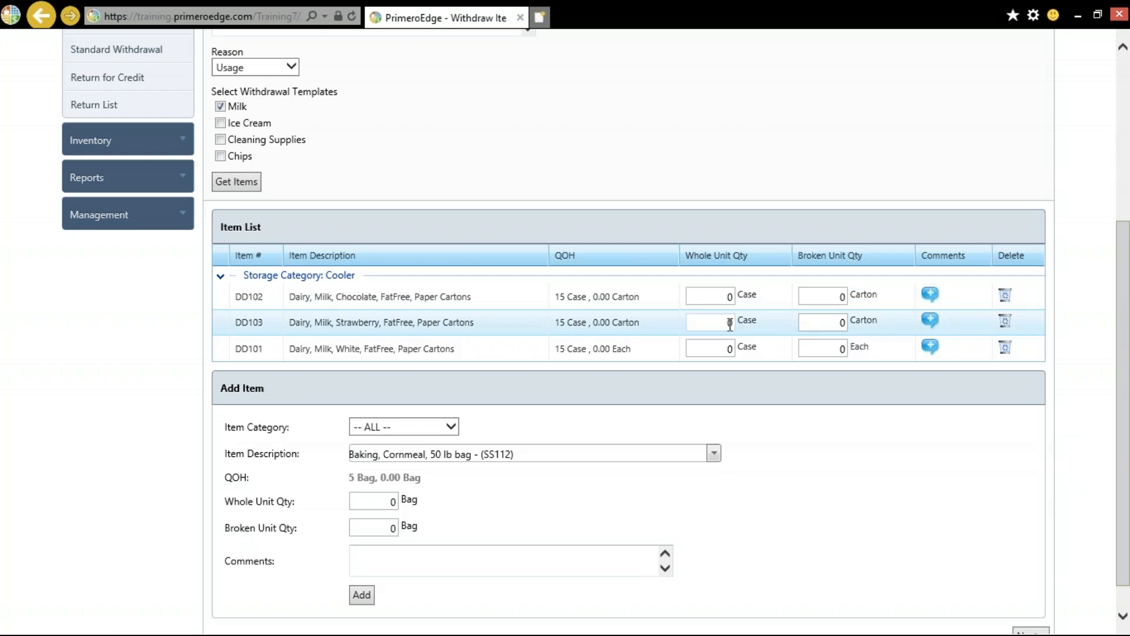
pyautogui.click(832, 297)
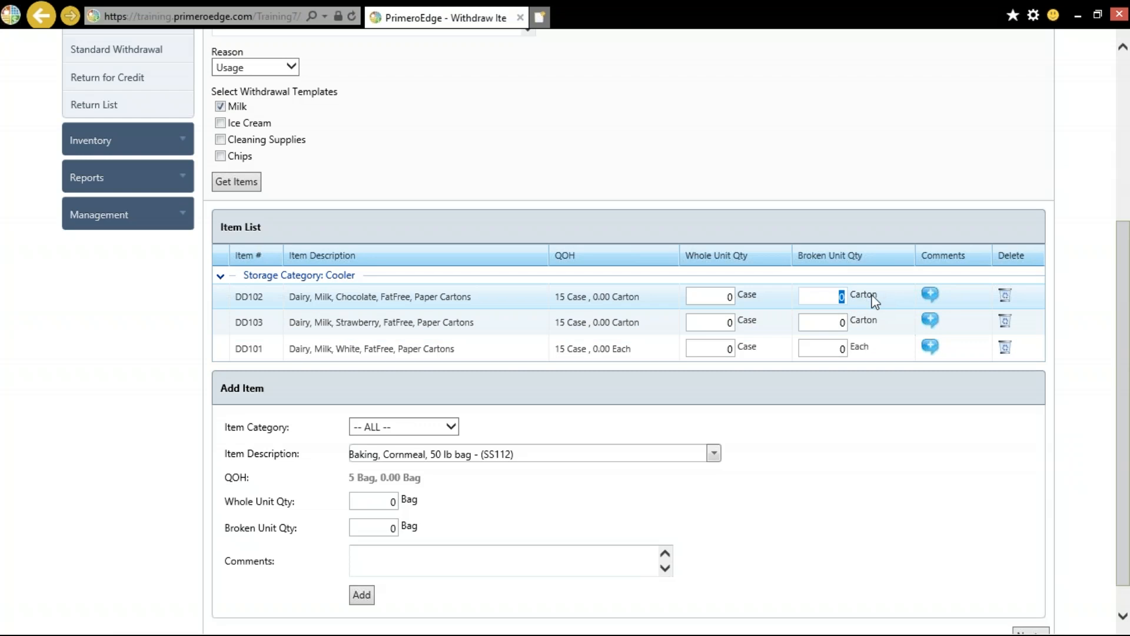
pyautogui.write('10')
pyautogui.press('Return')
pyautogui.write('1')
pyautogui.press('Return')
pyautogui.write('1')
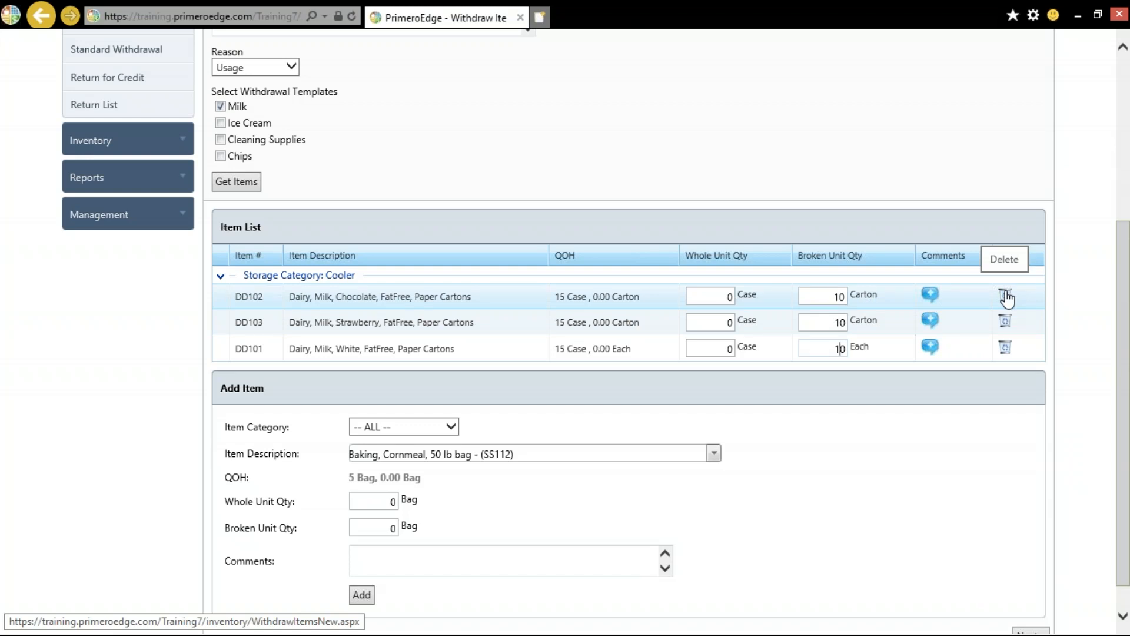
# Step: Proceed to the milk withdrawal's summary and confirm it, ending on the list of withdrawals
pyautogui.scroll(-1, 832, 383)
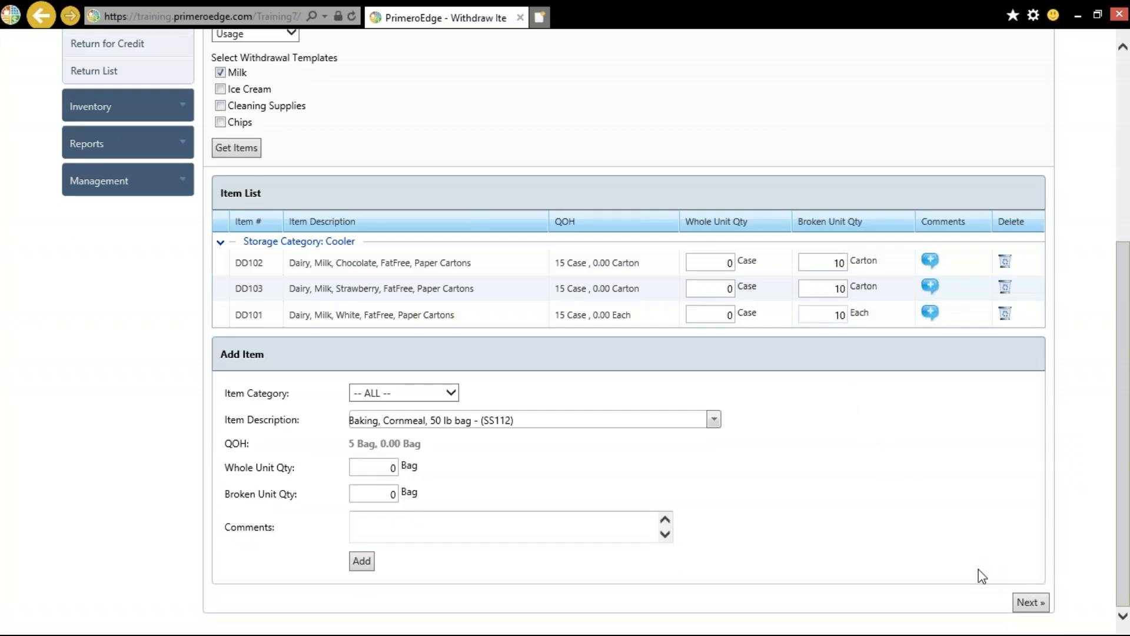
pyautogui.click(1025, 603)
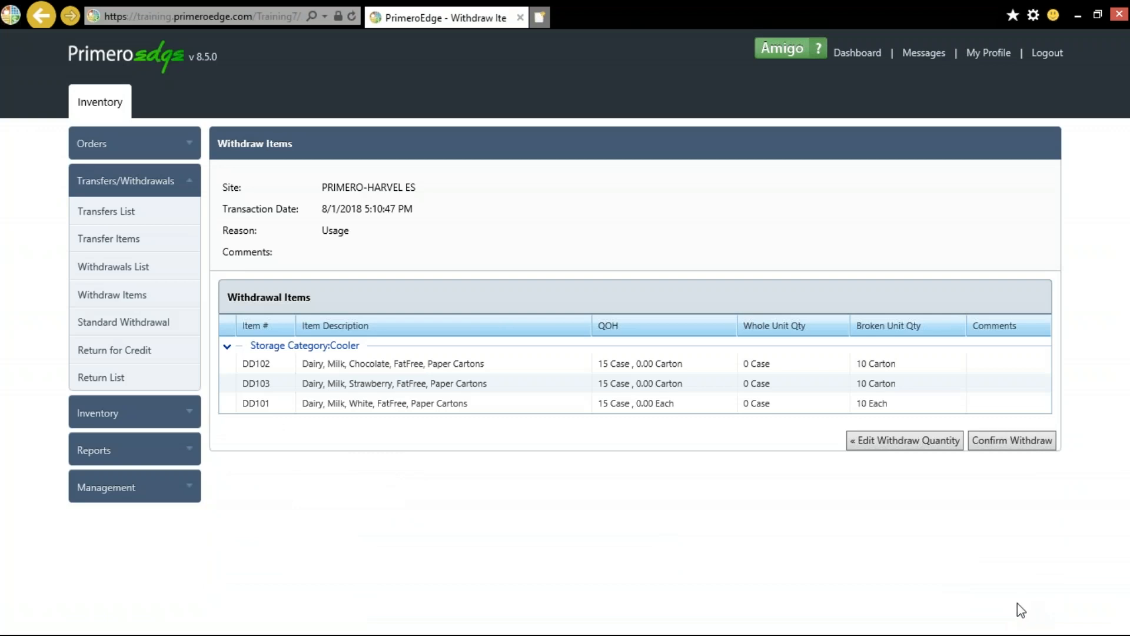
pyautogui.click(1001, 447)
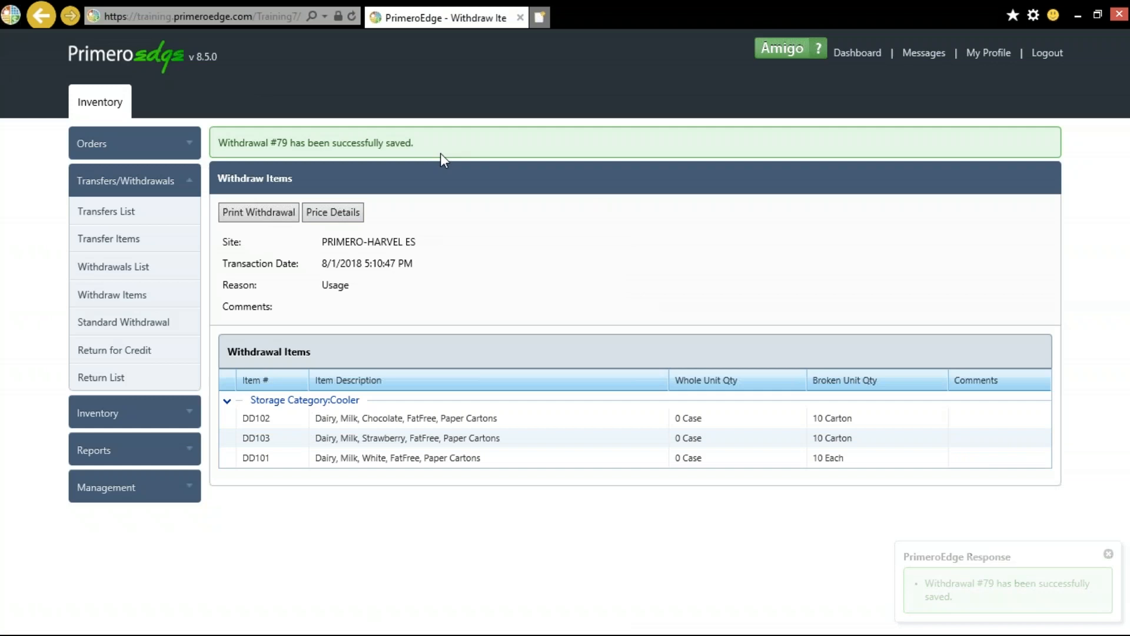
pyautogui.click(168, 279)
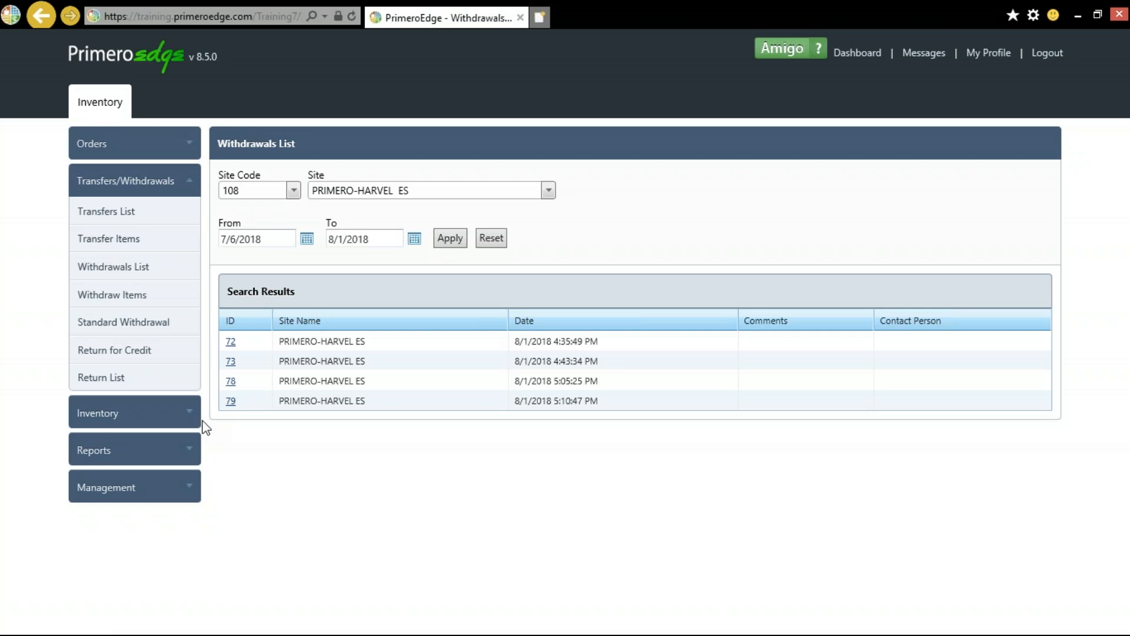
# Step: Examine the Return for Credit search options for vendor, item number, item description, receipt number and order number
pyautogui.click(139, 353)
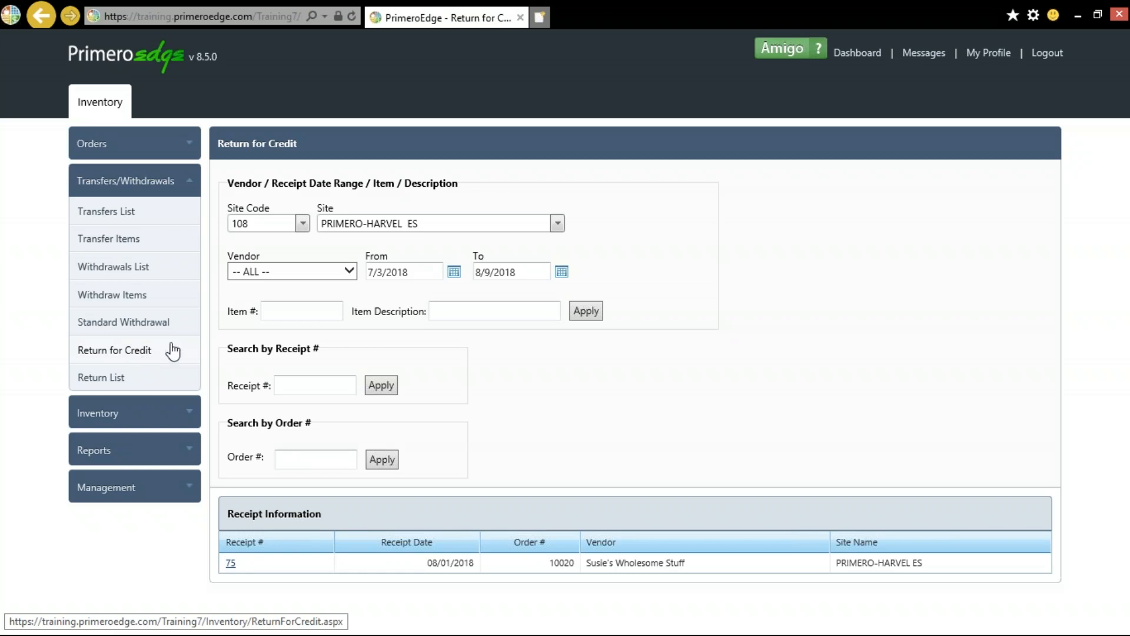
pyautogui.click(350, 272)
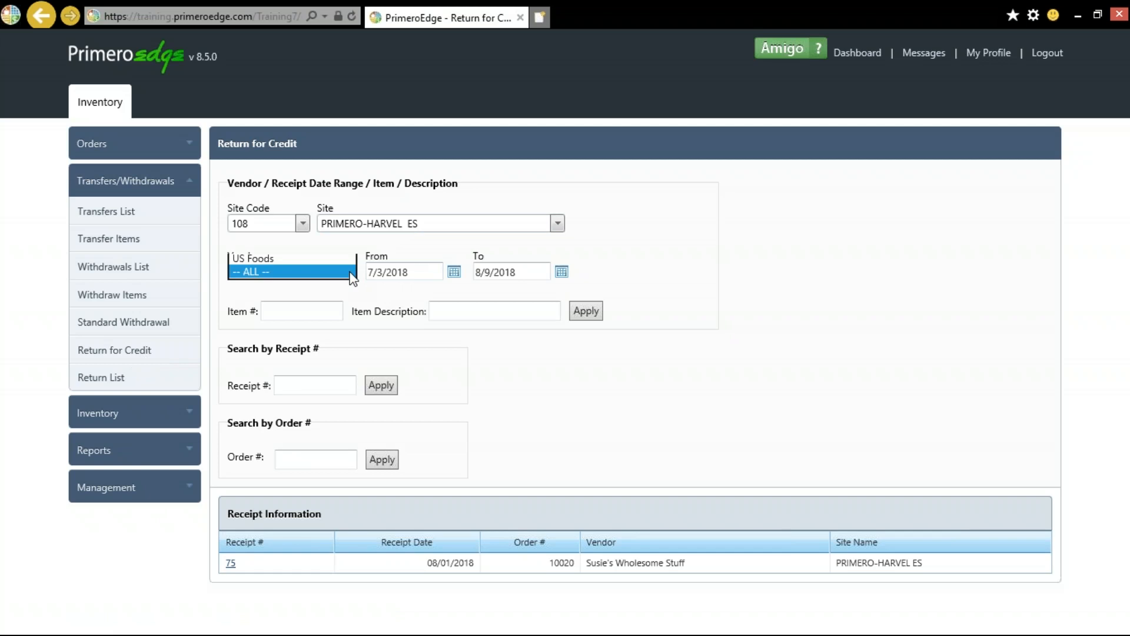
pyautogui.click(352, 273)
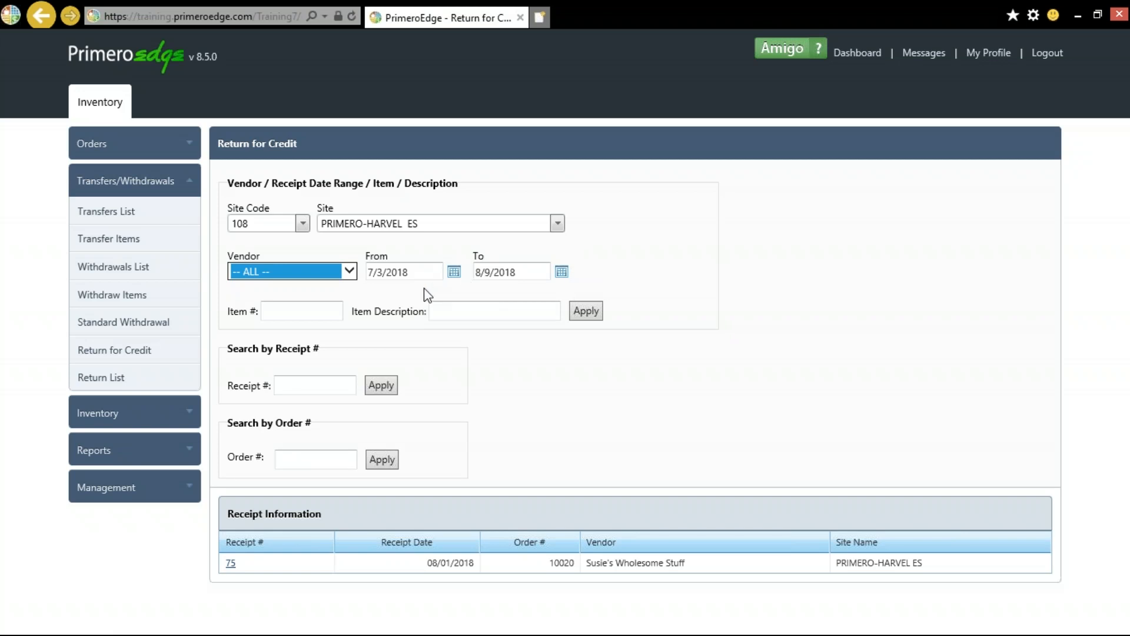
pyautogui.click(306, 312)
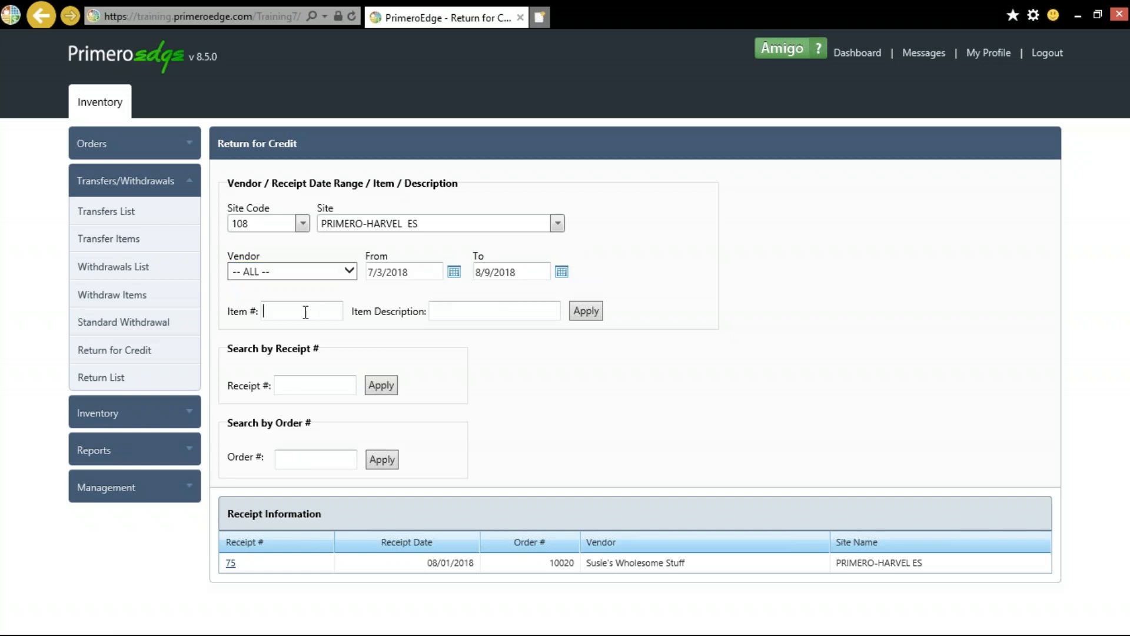
pyautogui.click(469, 313)
pyautogui.click(336, 380)
pyautogui.click(321, 458)
# Step: Open the Susie's Wholesome Stuff receipt dated 08/01/2018 for credit and set its return invoice number to 12345
pyautogui.click(231, 564)
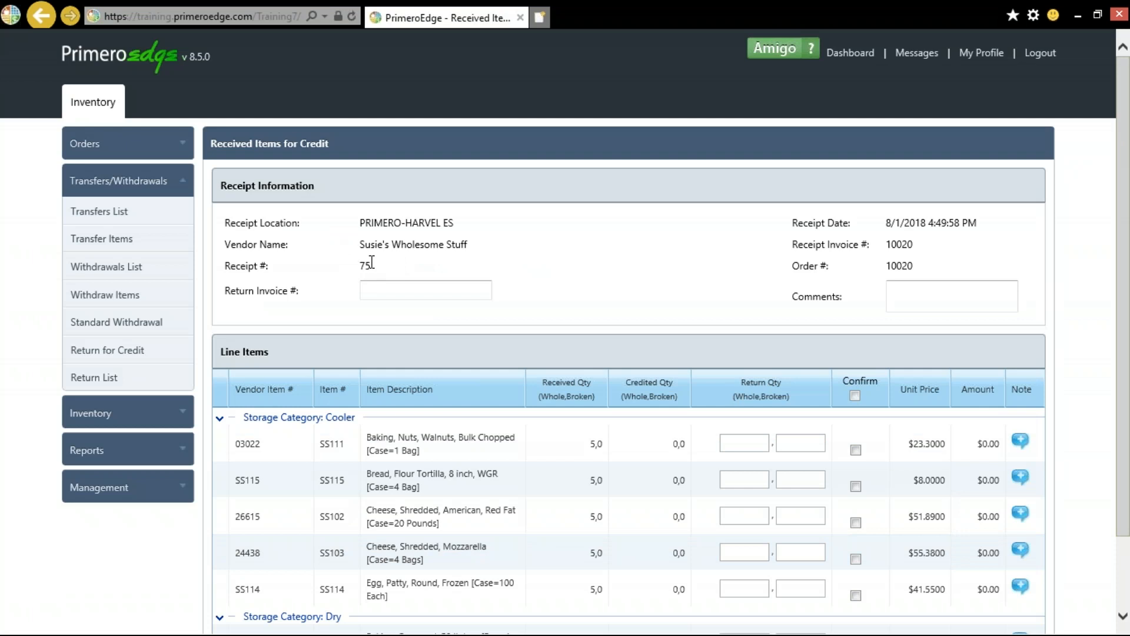
pyautogui.write('12345')
pyautogui.scroll(-3, 767, 297)
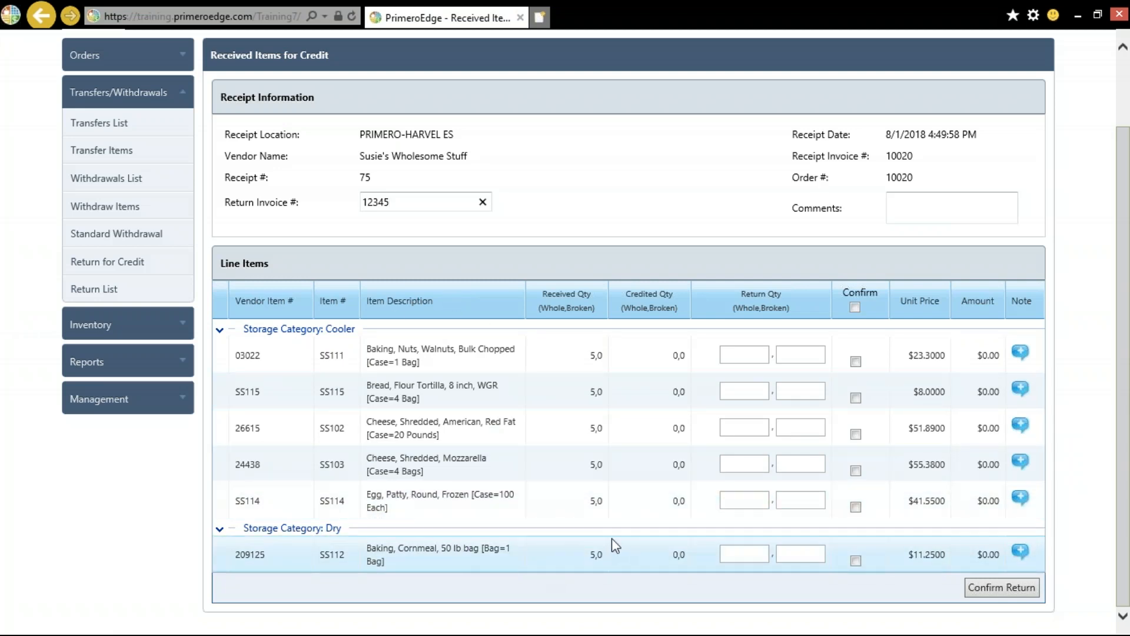
# Step: Enter a whole return quantity of 3 for Bread, Flour Tortilla, 8 inch, WGR, mark the line as confirmed and confirm the return
pyautogui.click(750, 353)
pyautogui.click(757, 387)
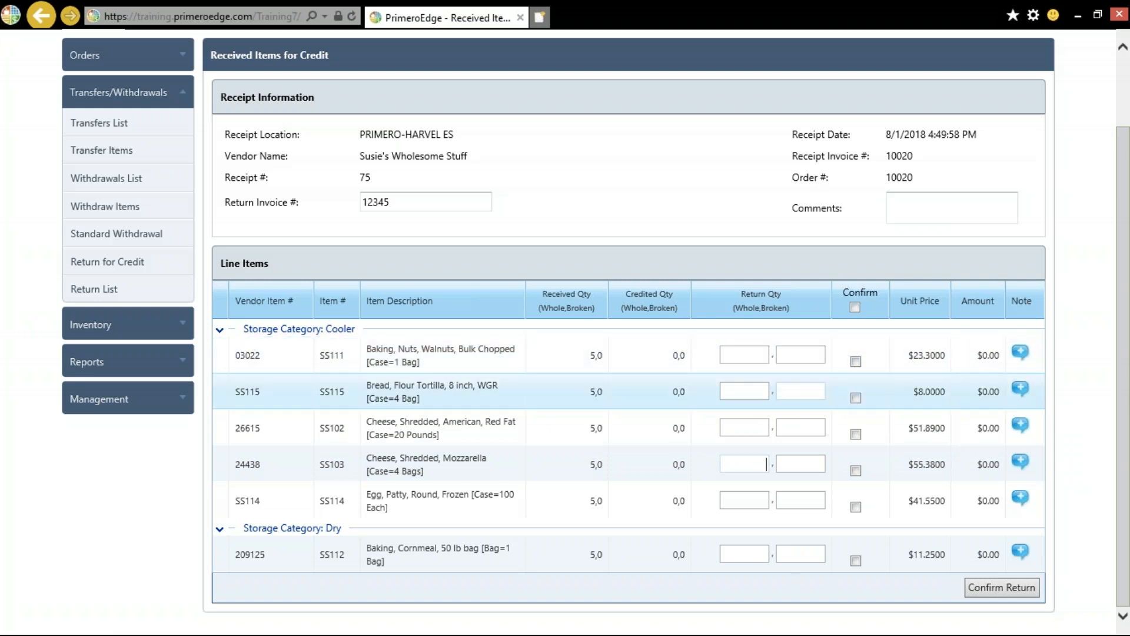
pyautogui.click(733, 391)
pyautogui.write('3')
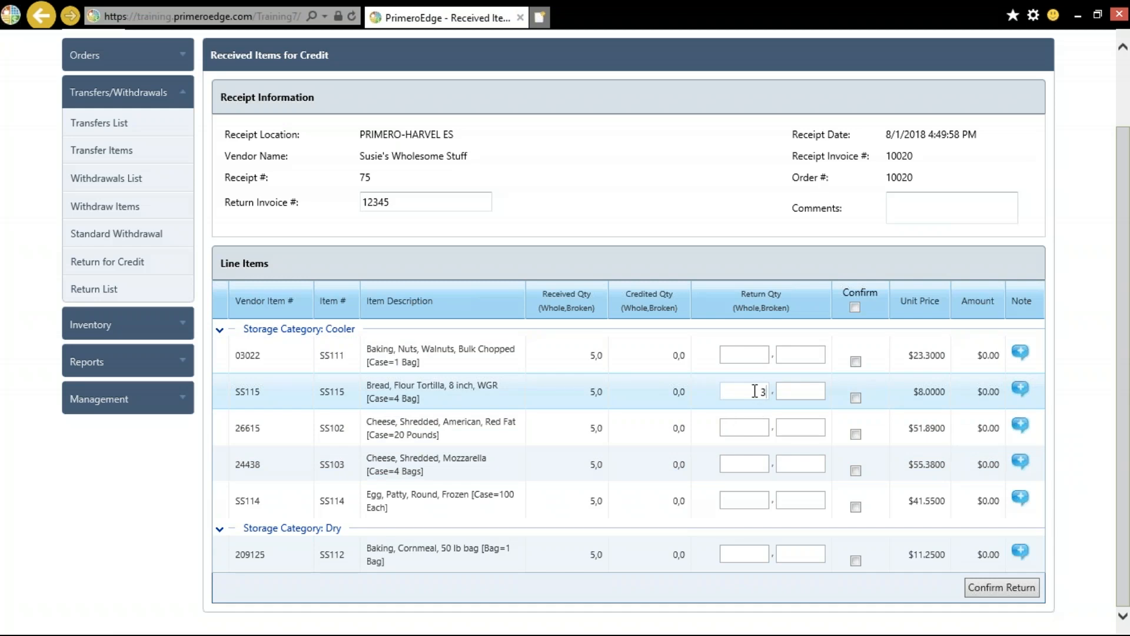
pyautogui.click(856, 399)
pyautogui.click(997, 589)
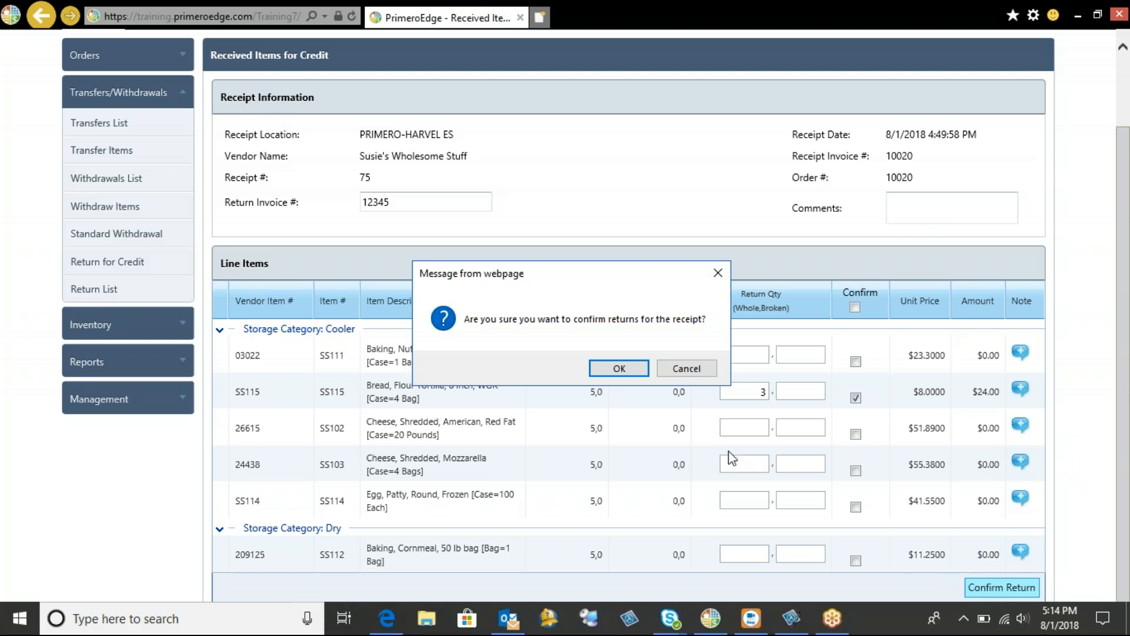
pyautogui.click(633, 366)
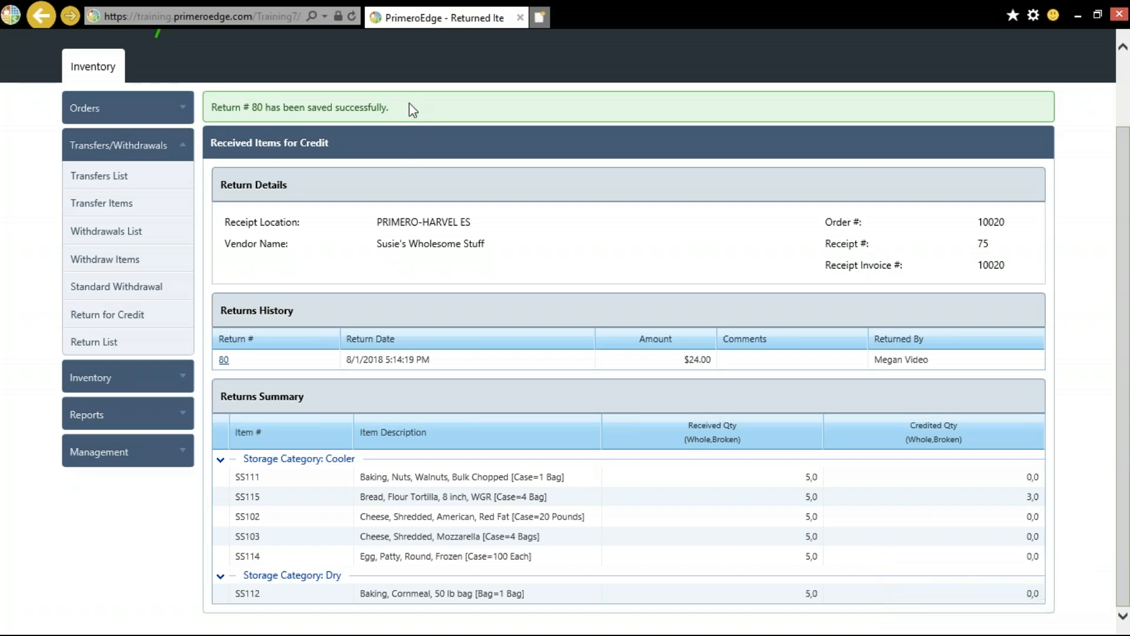
# Step: Check the vendor filter in the return list and open the details of the Susie's Wholesome Stuff return
pyautogui.click(139, 344)
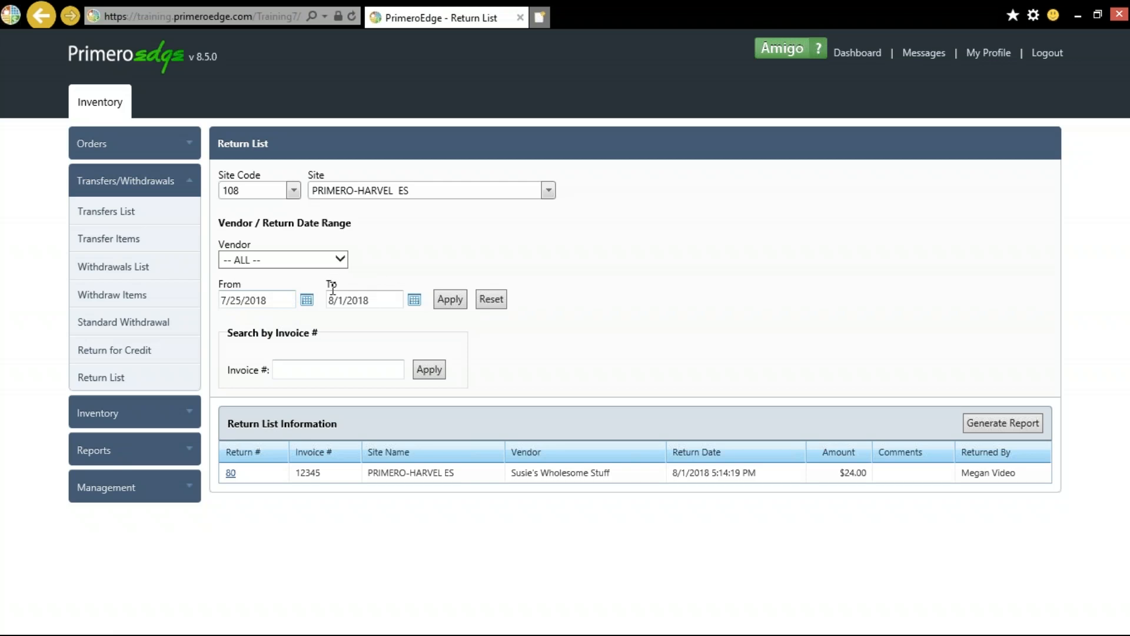
pyautogui.click(340, 259)
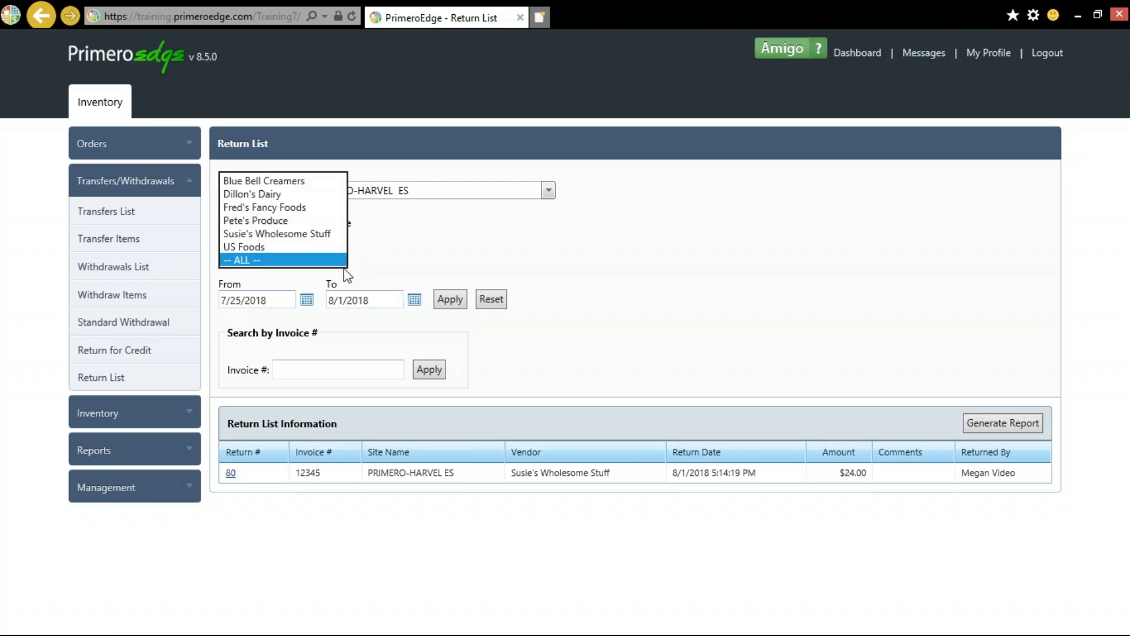
pyautogui.click(379, 259)
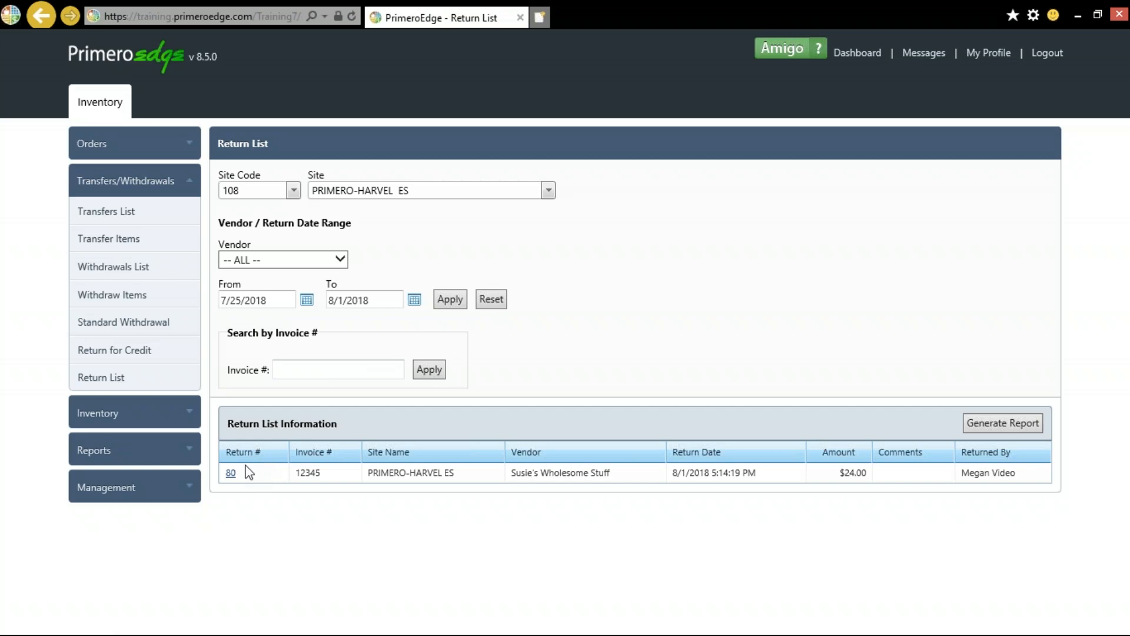
pyautogui.click(232, 476)
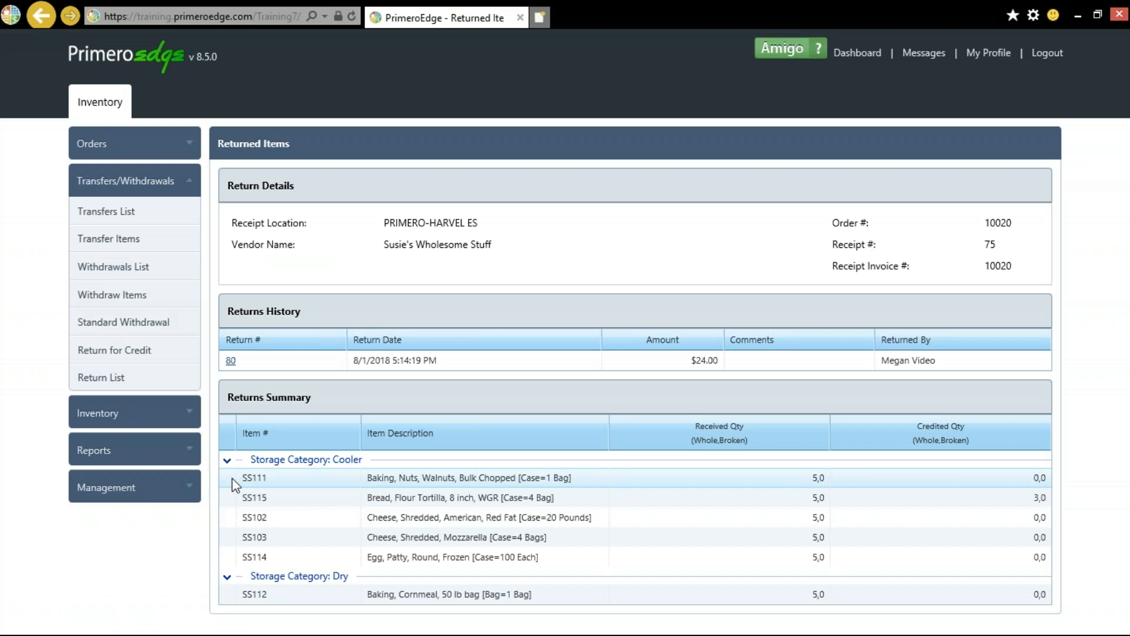
pyautogui.click(231, 362)
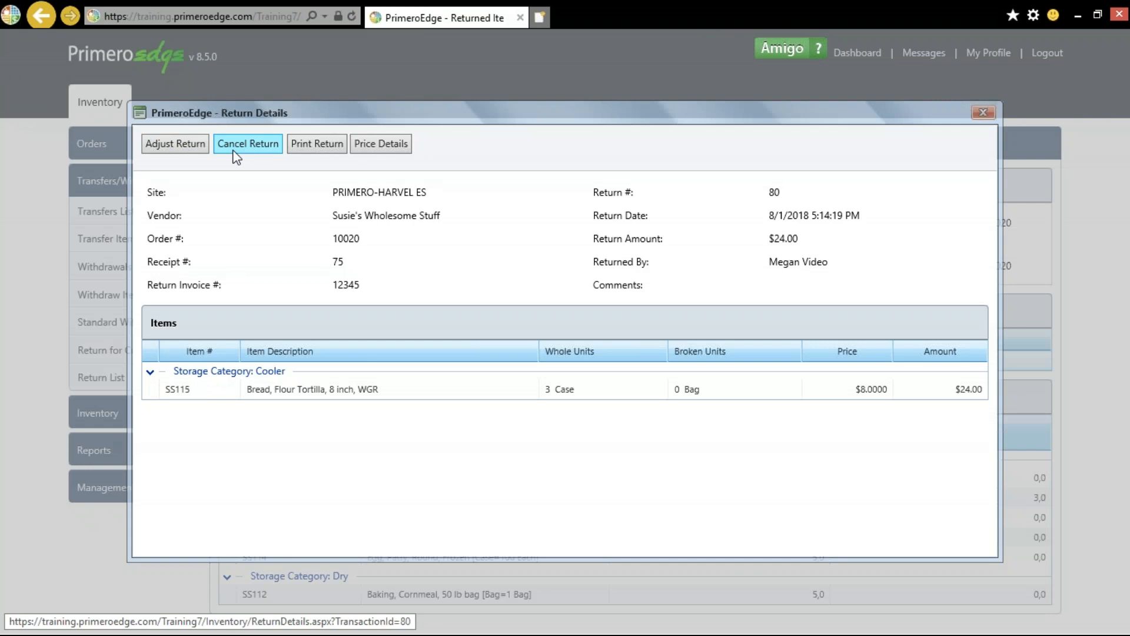
# Step: View the return's adjustment form and its required cancel comments without saving either, and close the return details
pyautogui.click(189, 140)
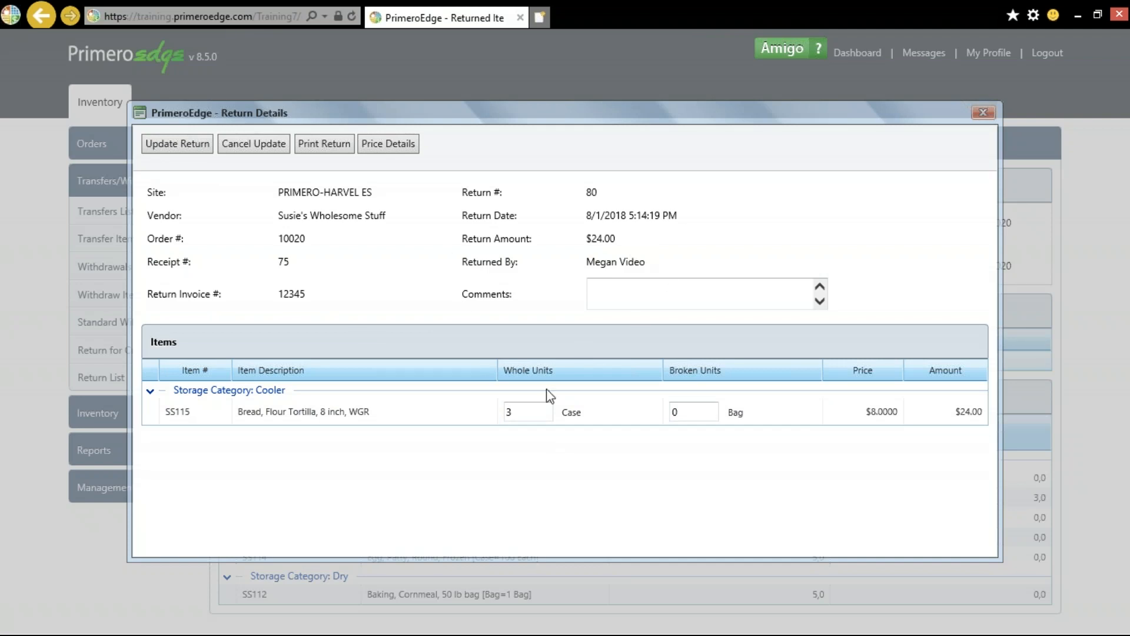
pyautogui.click(534, 412)
pyautogui.click(701, 411)
pyautogui.click(260, 144)
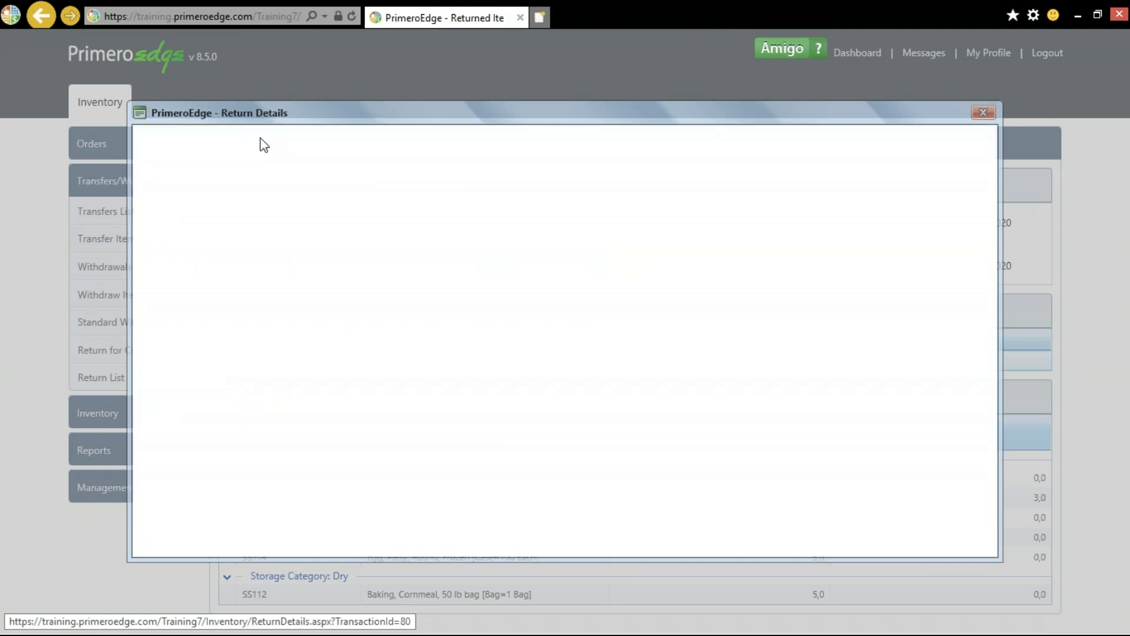
pyautogui.click(248, 147)
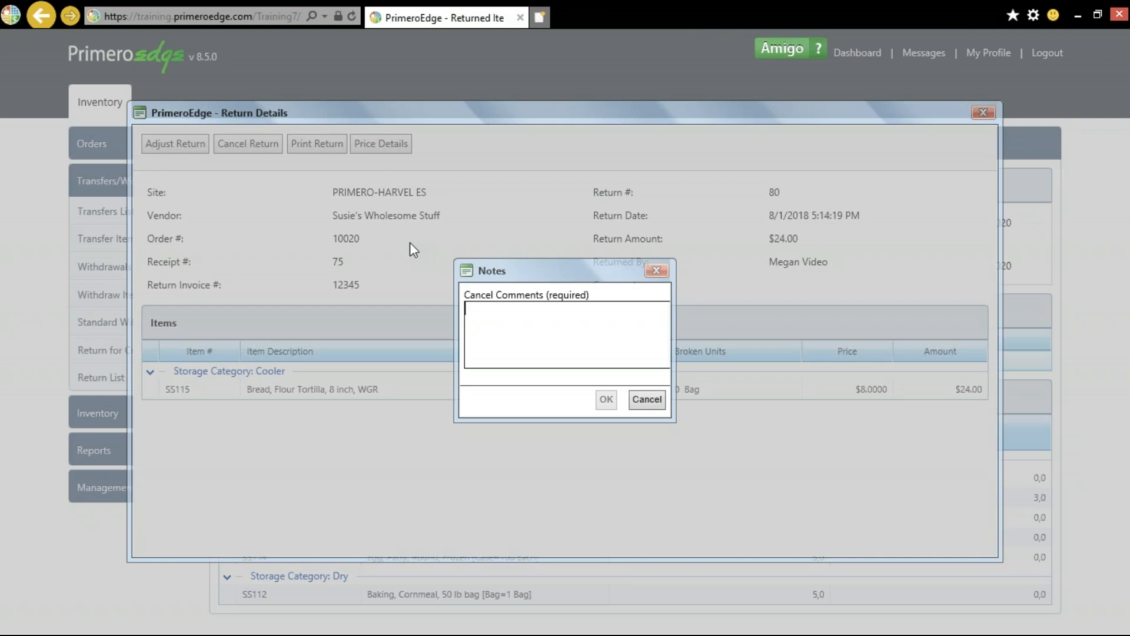
pyautogui.click(648, 404)
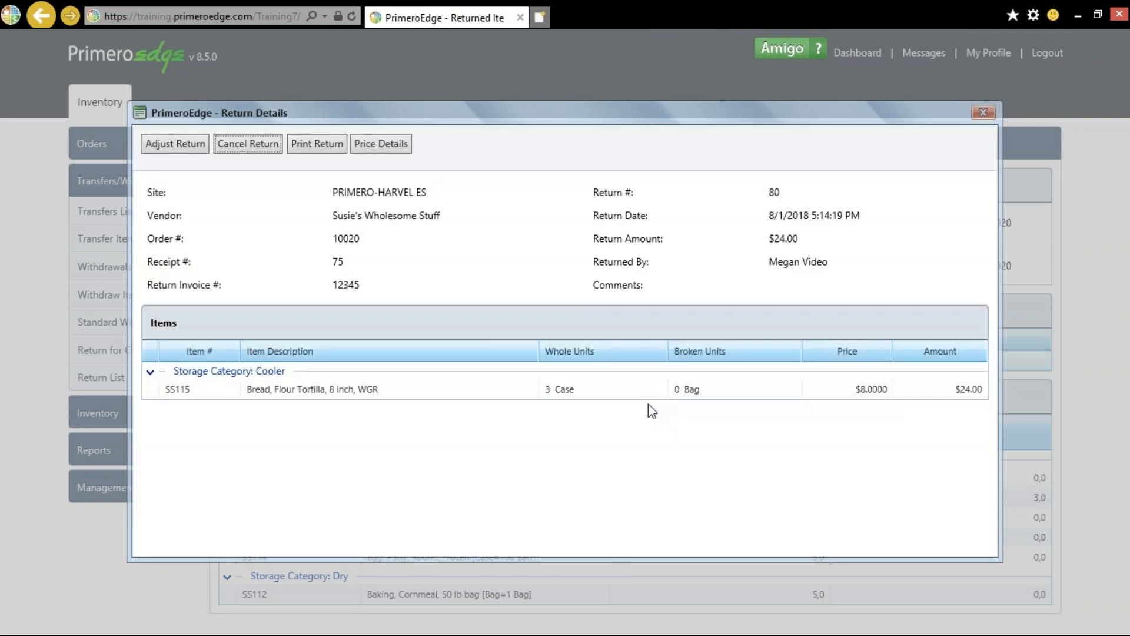
pyautogui.click(983, 113)
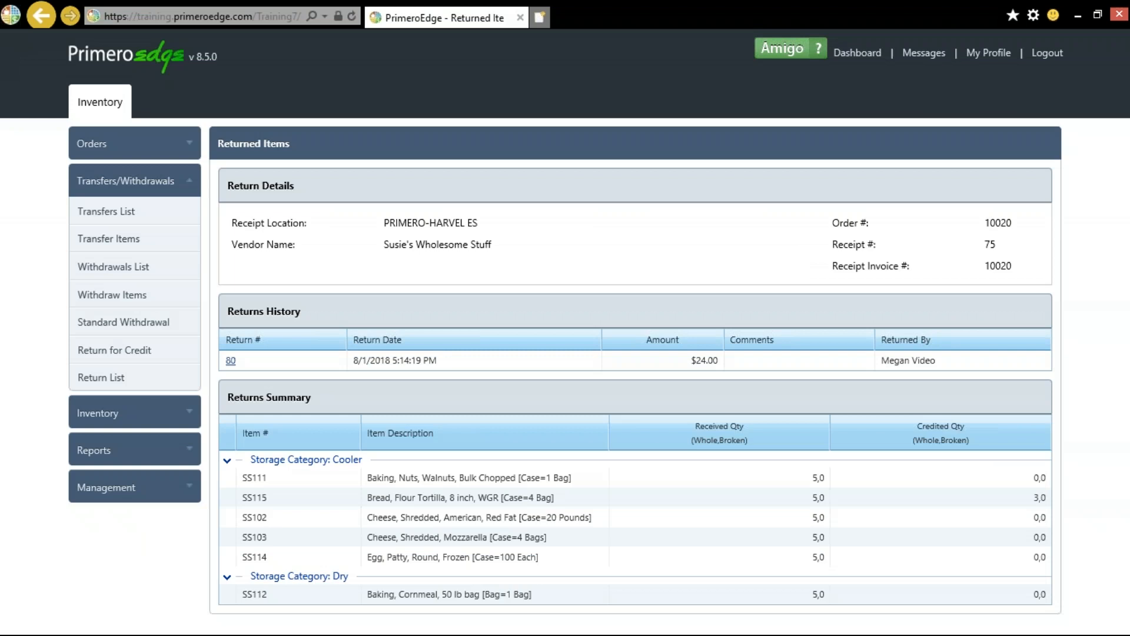